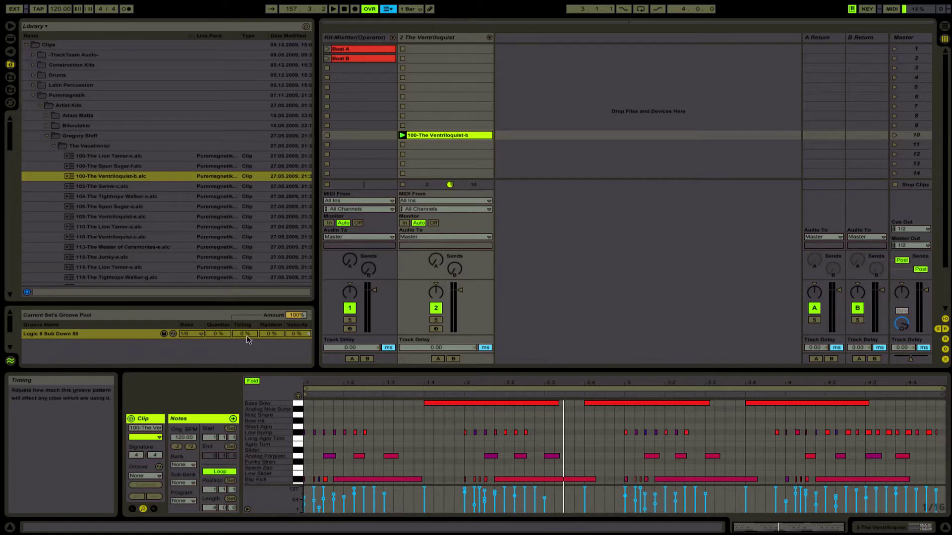
# Launch the Beat B clip on the Kit-Mixitter track and stop the clip playing on The Ventriloquist track
pyautogui.click(194, 335)
pyautogui.click(194, 335)
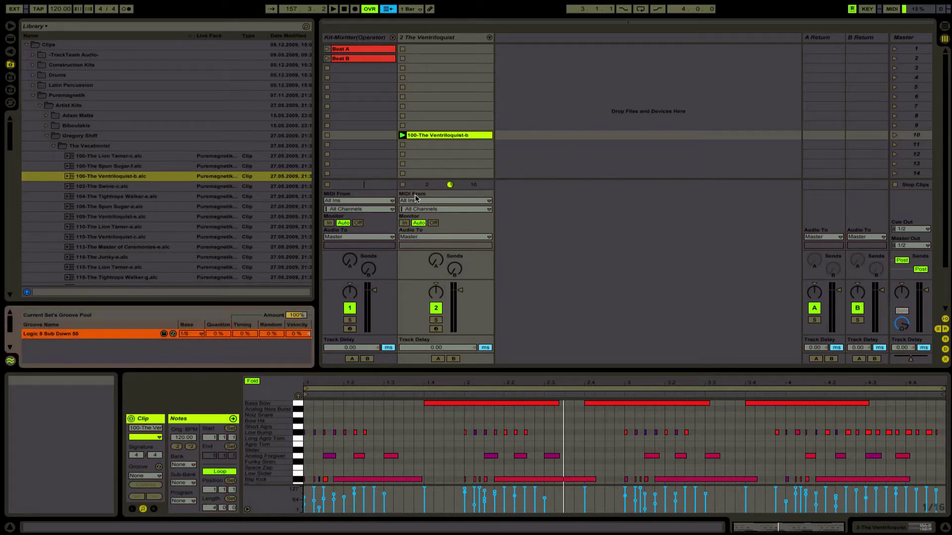
pyautogui.click(328, 59)
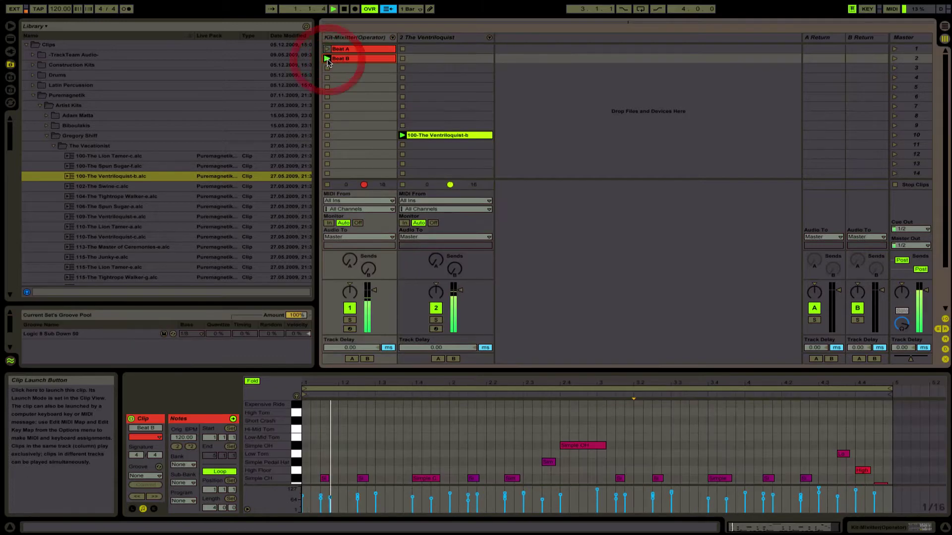
pyautogui.click(402, 145)
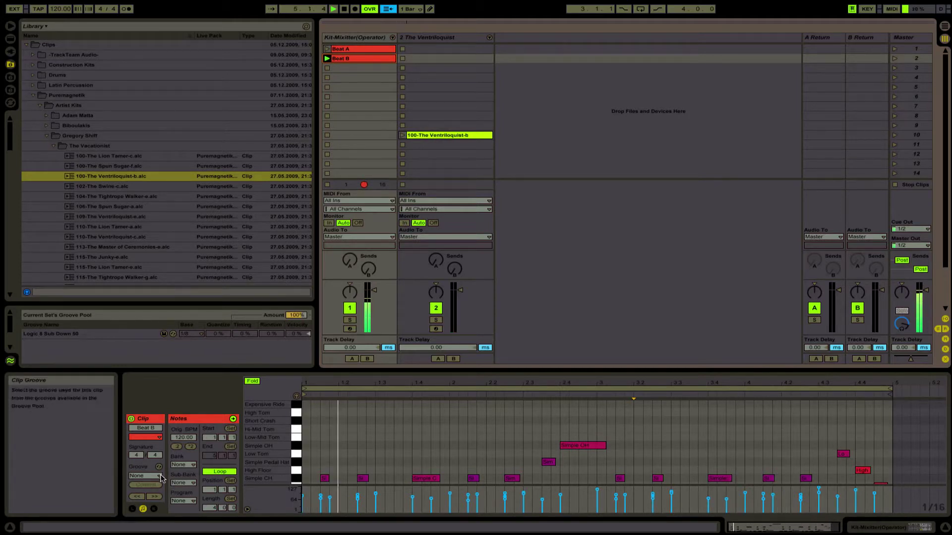
# Assign the Logic 8 Sub Down 50 groove to the Beat B clip
pyautogui.click(147, 475)
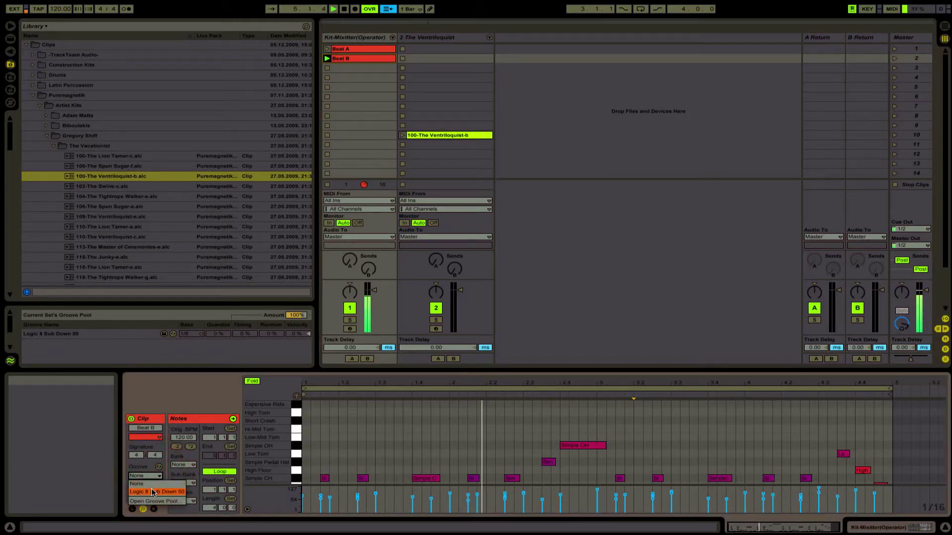
pyautogui.click(150, 491)
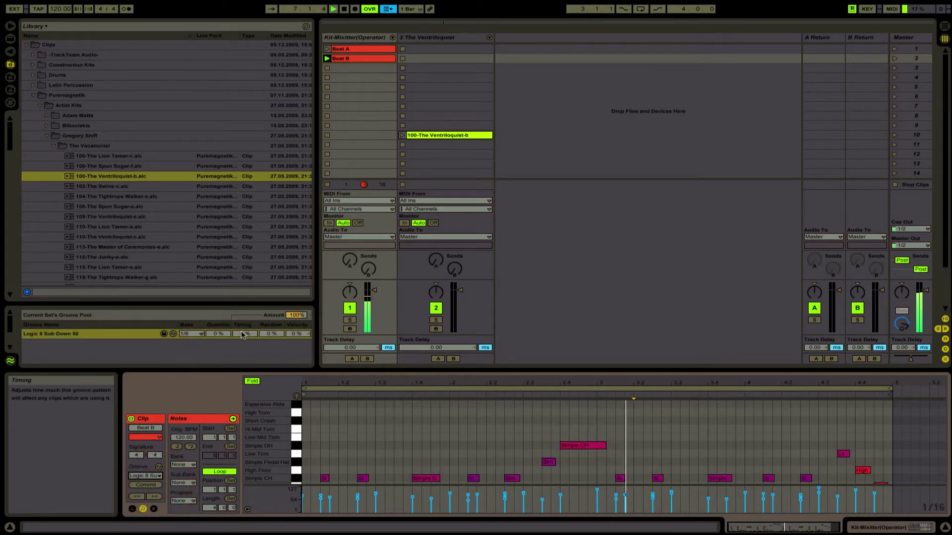
# Raise the groove's Random amount in stages to 29 % and 50 % while Beat B plays
pyautogui.click(269, 331)
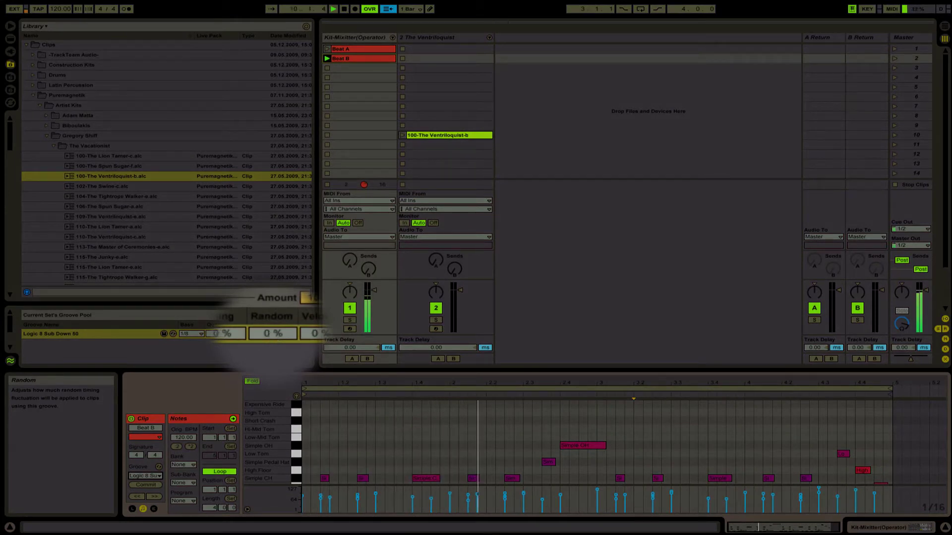
pyautogui.moveTo(269, 331); pyautogui.dragTo(269, 317)
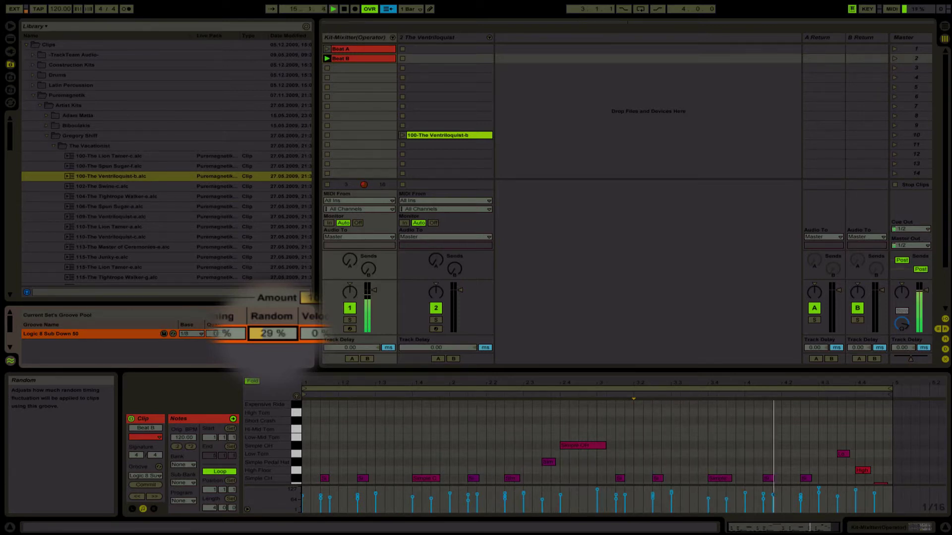
pyautogui.moveTo(269, 318); pyautogui.dragTo(269, 311)
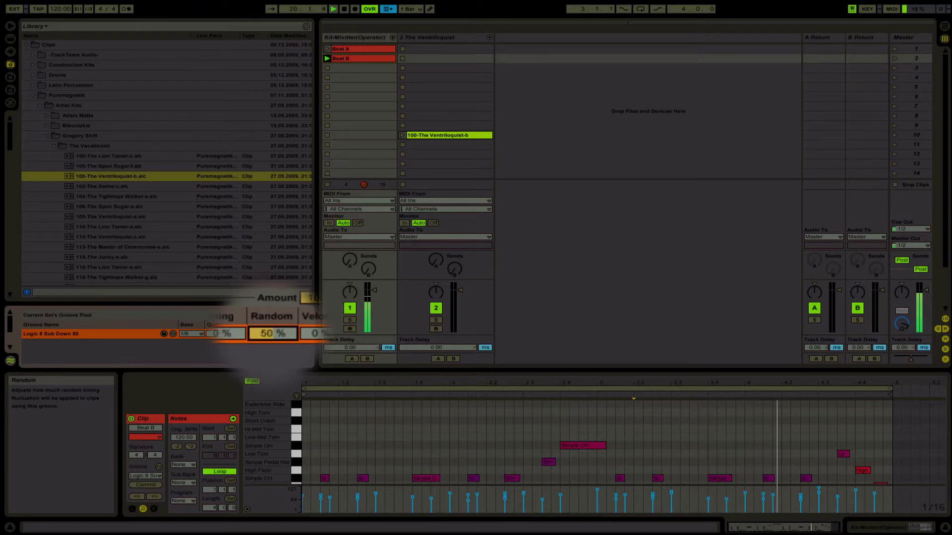
# Audition the groove's Random amount on Beat B at 27 %, 22 % and 100 %, ending at 24 %
pyautogui.moveTo(270, 310); pyautogui.dragTo(269, 331)
pyautogui.moveTo(269, 331); pyautogui.dragTo(269, 350)
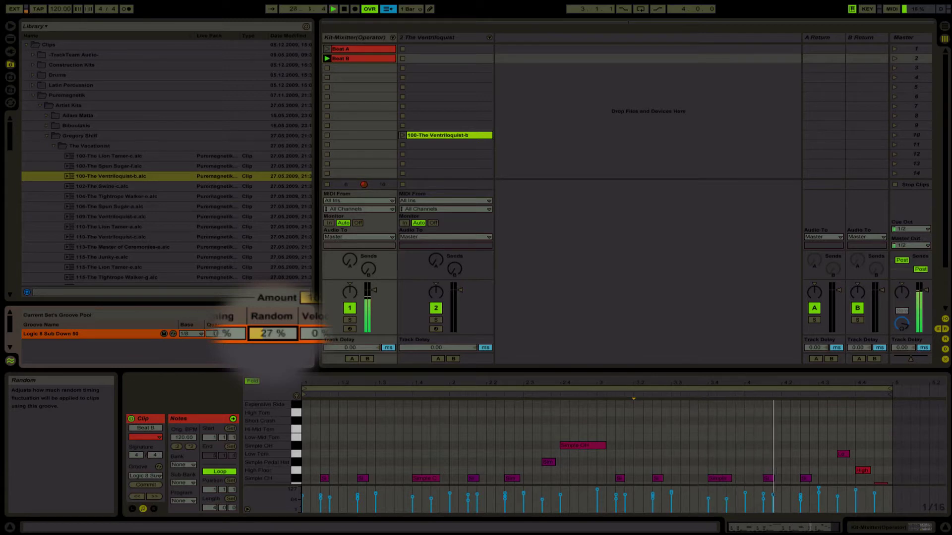
pyautogui.moveTo(272, 334); pyautogui.dragTo(273, 338)
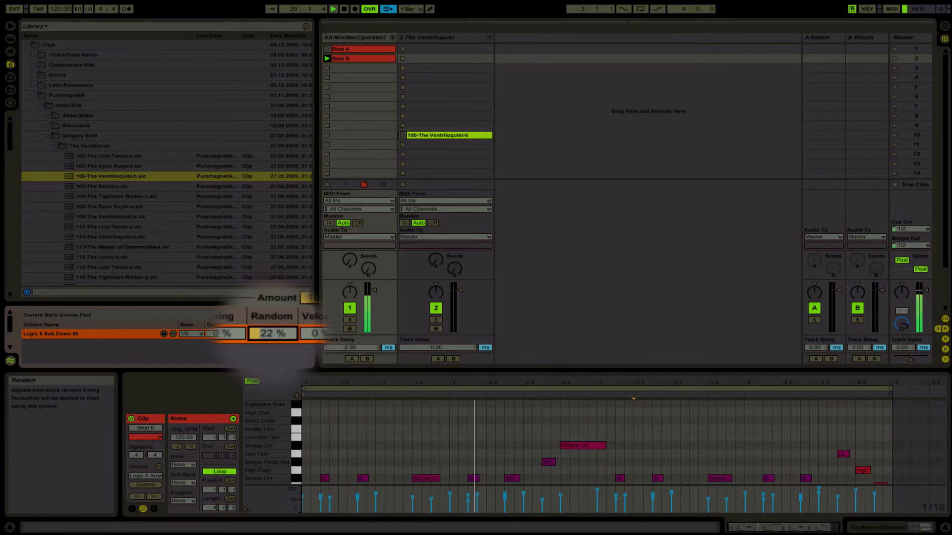
pyautogui.moveTo(272, 334); pyautogui.dragTo(273, 287)
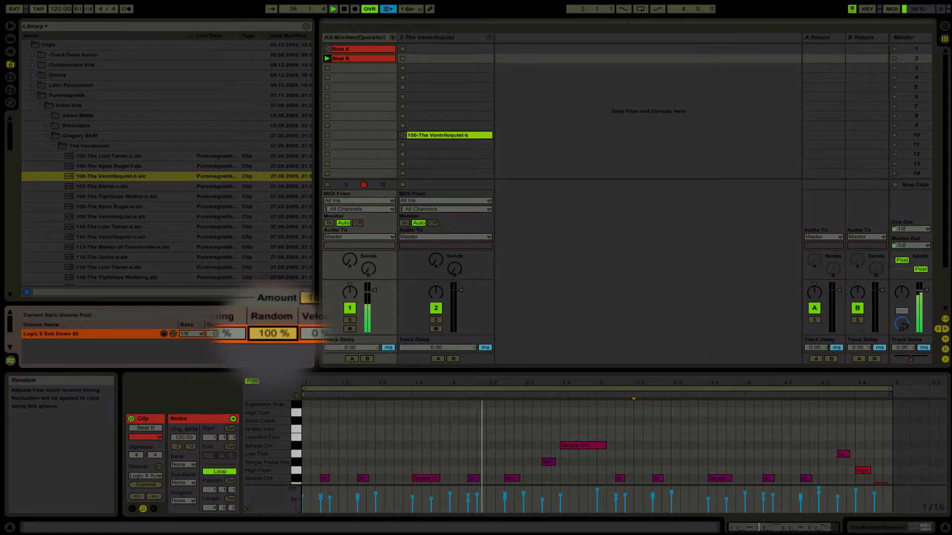
pyautogui.moveTo(272, 334); pyautogui.dragTo(273, 376)
# Set the groove's Base to 1/16 and bring its Timing and Random amounts to 0 %
pyautogui.moveTo(245, 337); pyautogui.dragTo(277, 325)
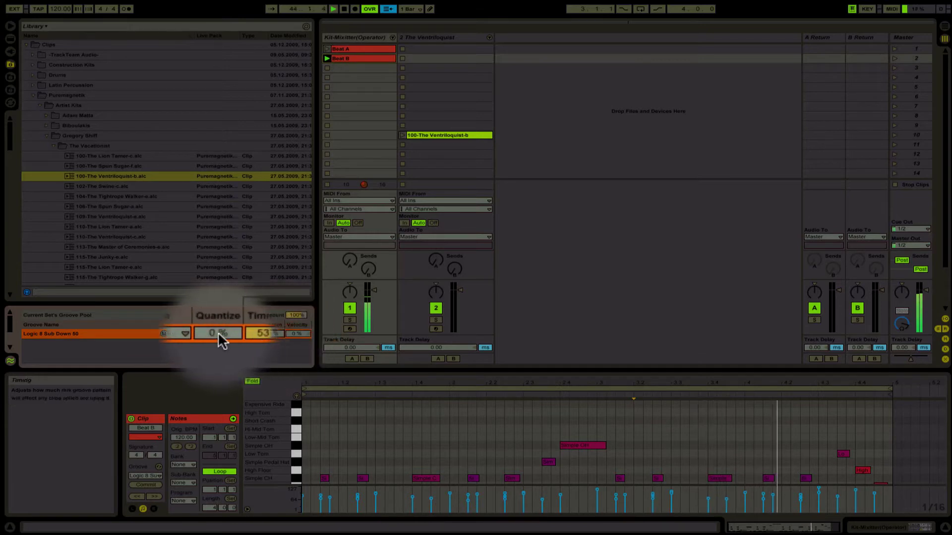
pyautogui.click(196, 331)
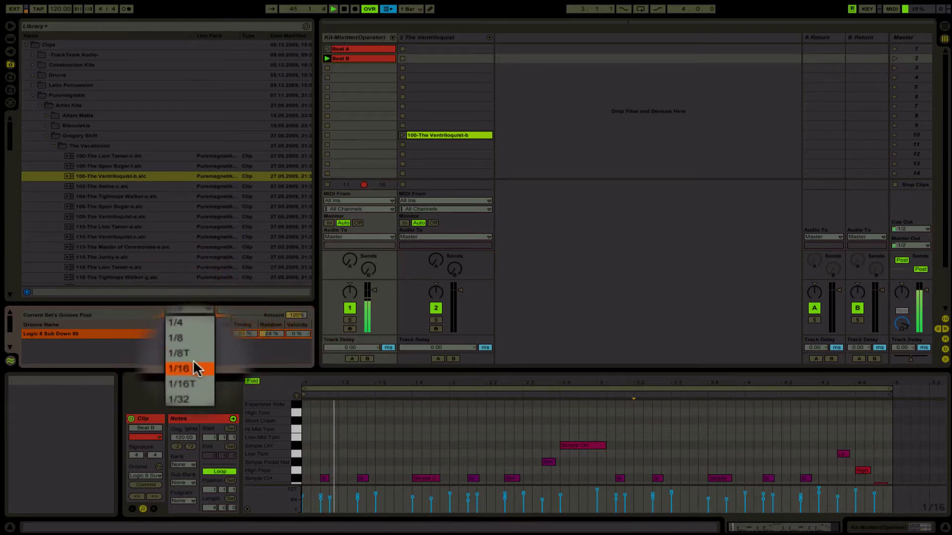
pyautogui.click(193, 366)
pyautogui.moveTo(255, 333); pyautogui.dragTo(254, 342)
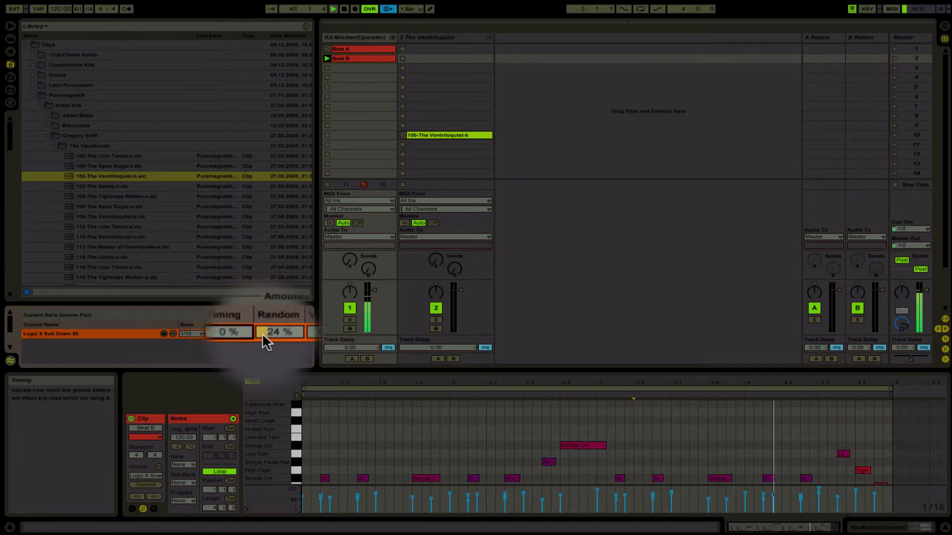
pyautogui.moveTo(266, 332)
pyautogui.mouseDown()
pyautogui.moveTo(265, 305)
pyautogui.moveTo(266, 333)
pyautogui.mouseUp()
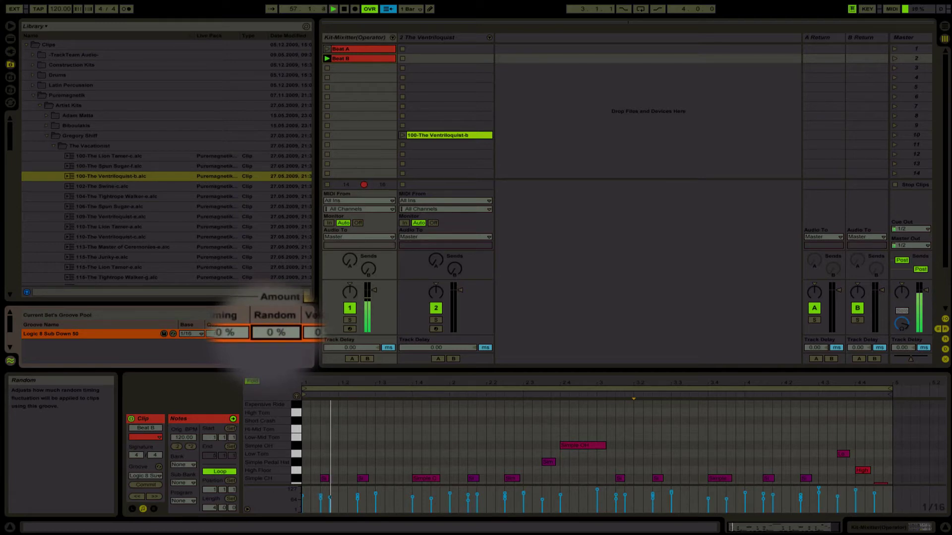
# Set the groove's Base to 1/32, try out higher Random amounts, and reset Random to 0 %
pyautogui.click(189, 332)
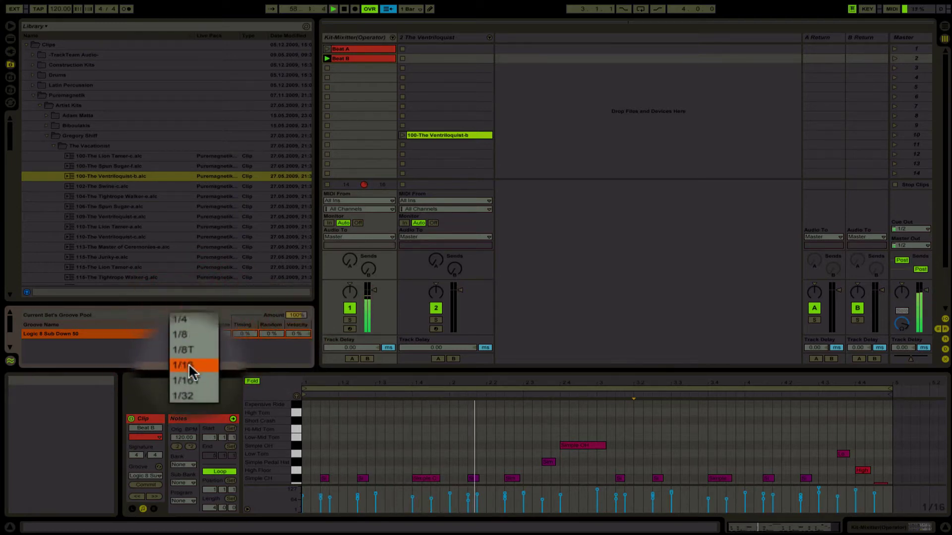
pyautogui.click(192, 378)
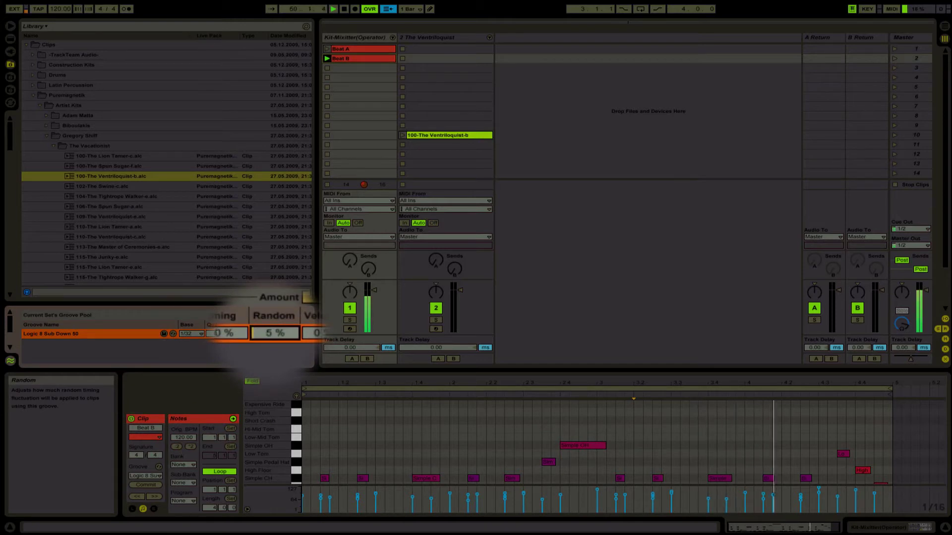
pyautogui.moveTo(274, 334); pyautogui.dragTo(275, 306)
pyautogui.press('Delete')
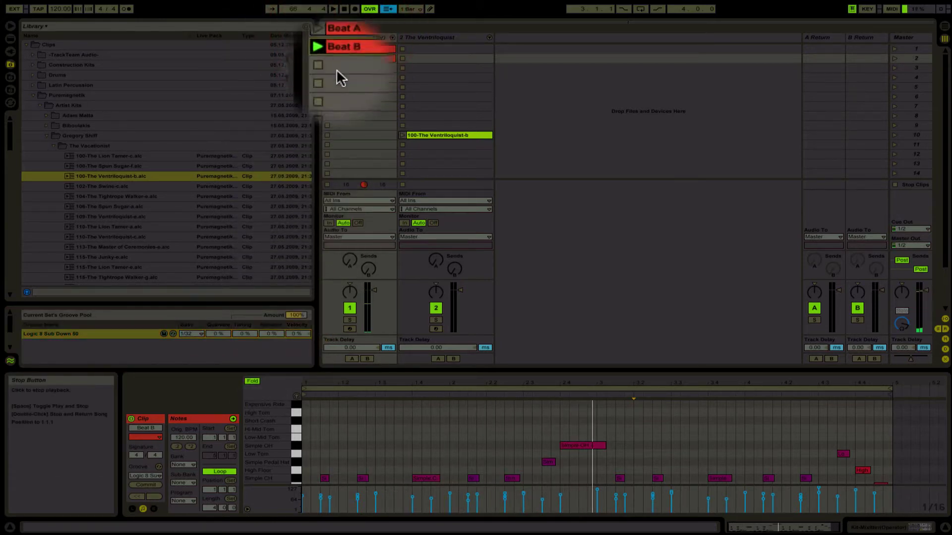
# Stop the Beat B clip and launch the 100-The Ventriloquist-b clip
pyautogui.moveTo(436, 136); pyautogui.dragTo(420, 134)
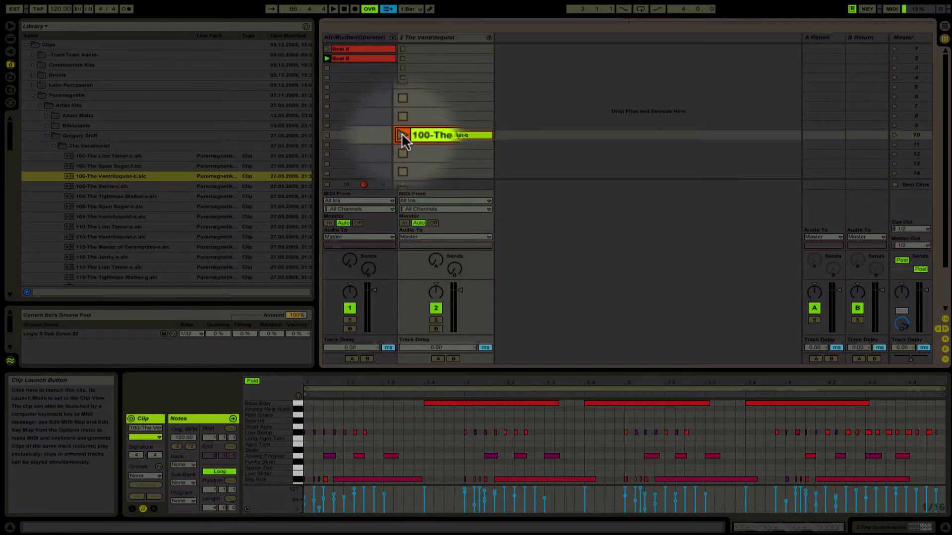
pyautogui.click(326, 68)
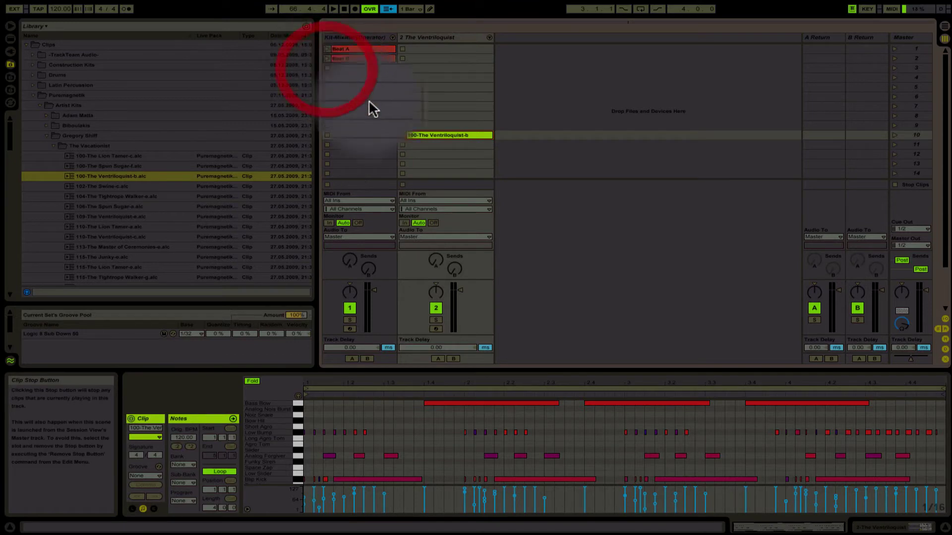
pyautogui.click(402, 135)
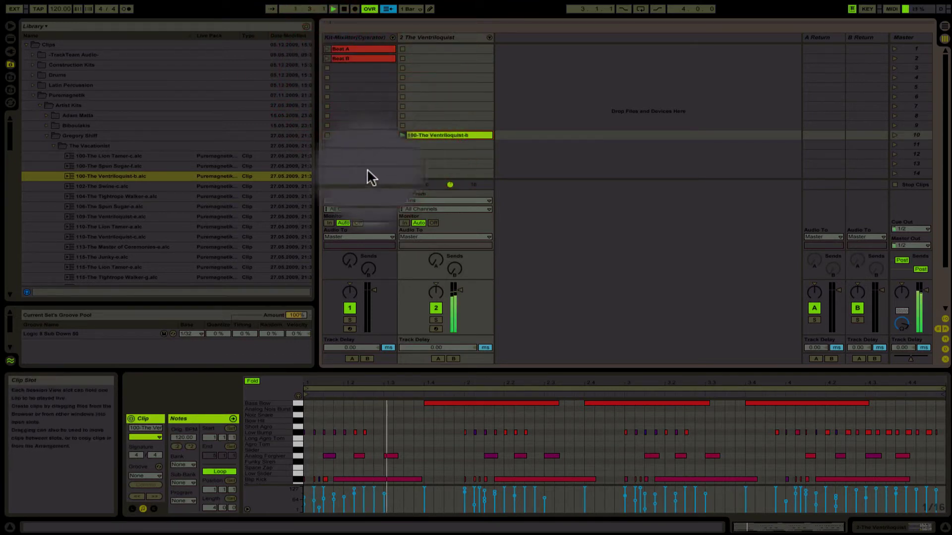
# Set the groove's Base to 1/16 and assign the Logic 8 Sub Down 50 groove to the Ventriloquist clip
pyautogui.click(191, 333)
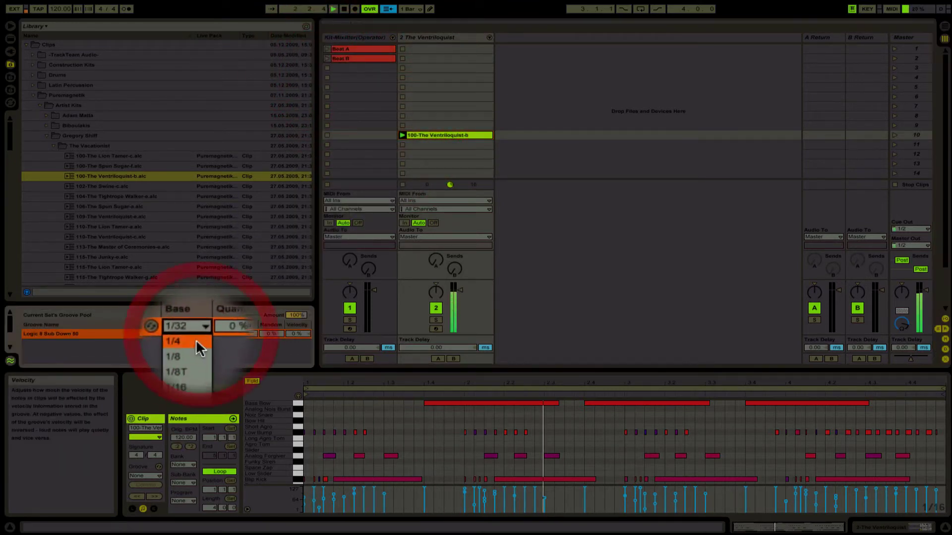
pyautogui.click(190, 361)
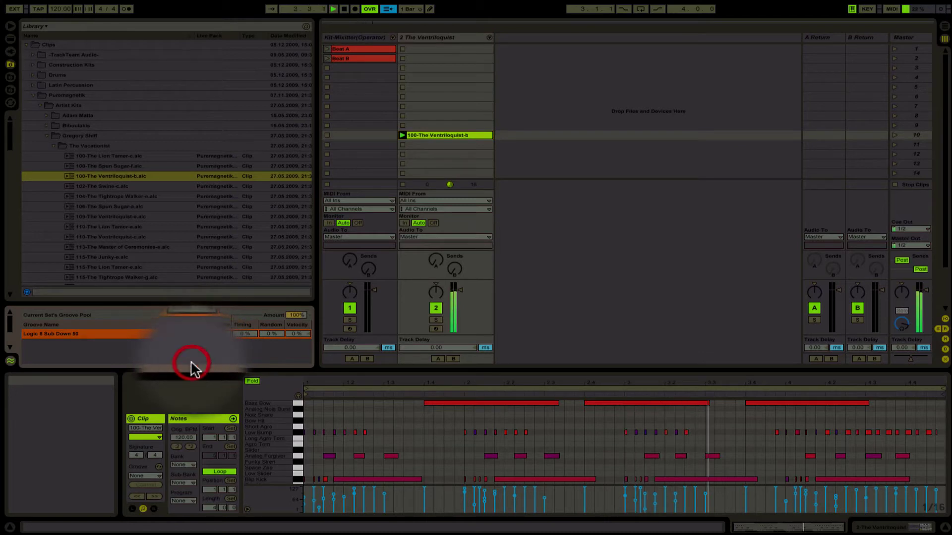
pyautogui.click(151, 476)
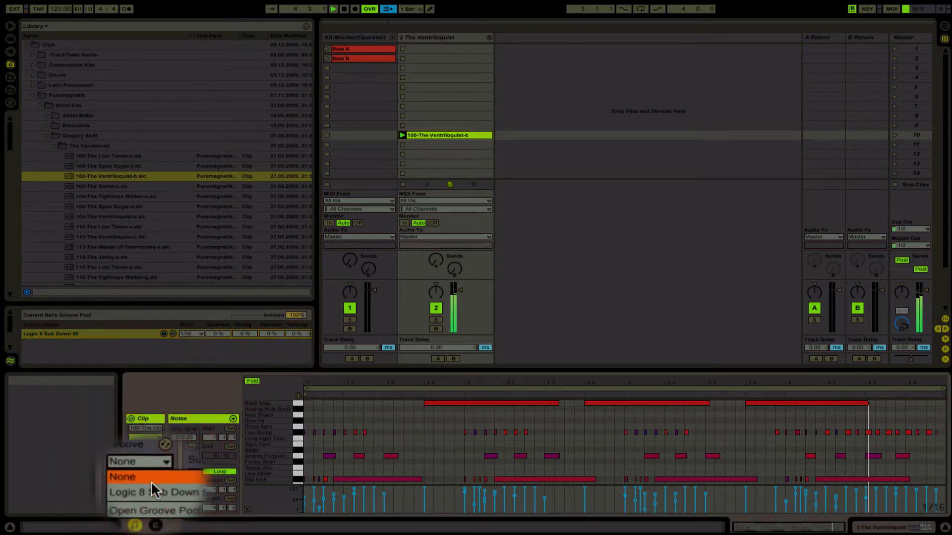
pyautogui.click(152, 484)
# Raise the groove's Random amount to 46 % and fine-tune it to 50 % while the Ventriloquist clip plays
pyautogui.moveTo(266, 335); pyautogui.dragTo(267, 314)
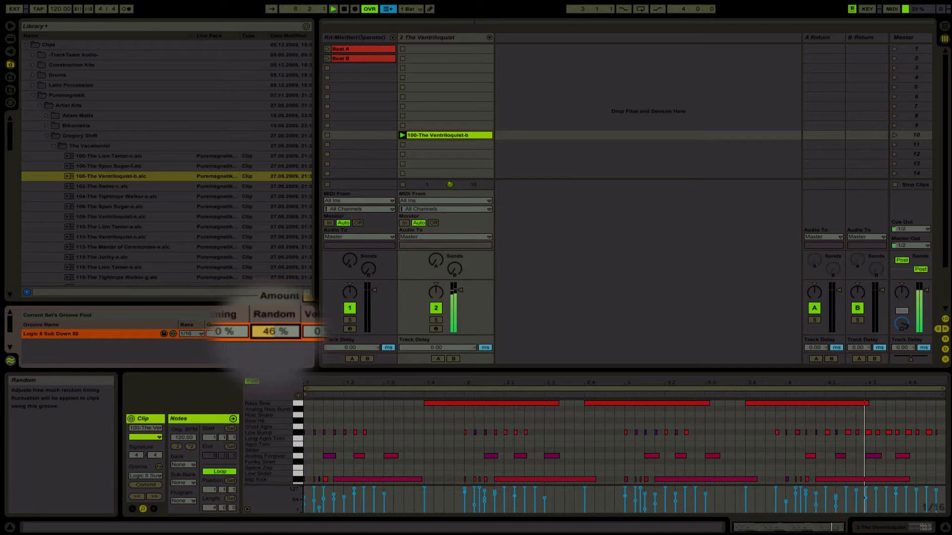
pyautogui.press('Up')
pyautogui.press('Down')
pyautogui.press('Up')
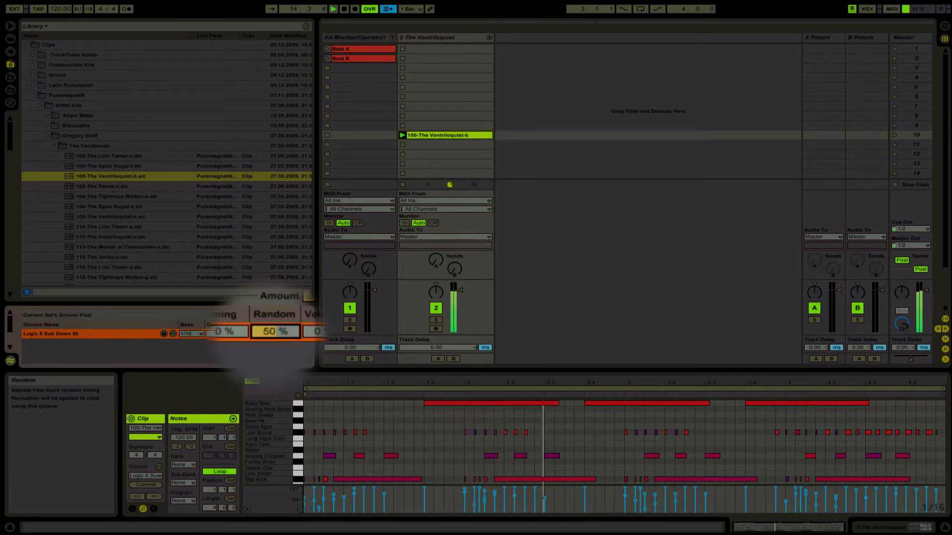
# Audition the groove's Random amount on the Ventriloquist clip at 11 %, 0 % and 100 %
pyautogui.write('11')
pyautogui.press('Return')
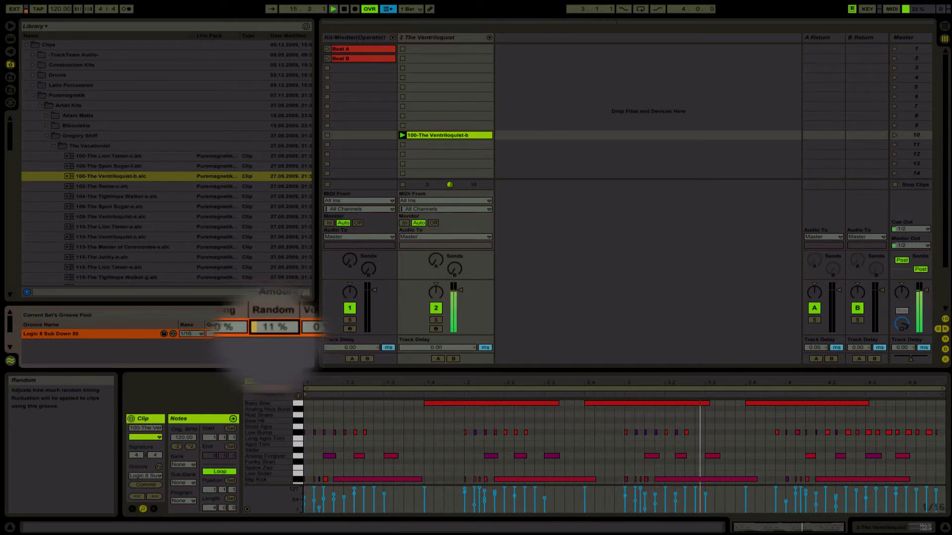
pyautogui.moveTo(269, 336); pyautogui.dragTo(269, 347)
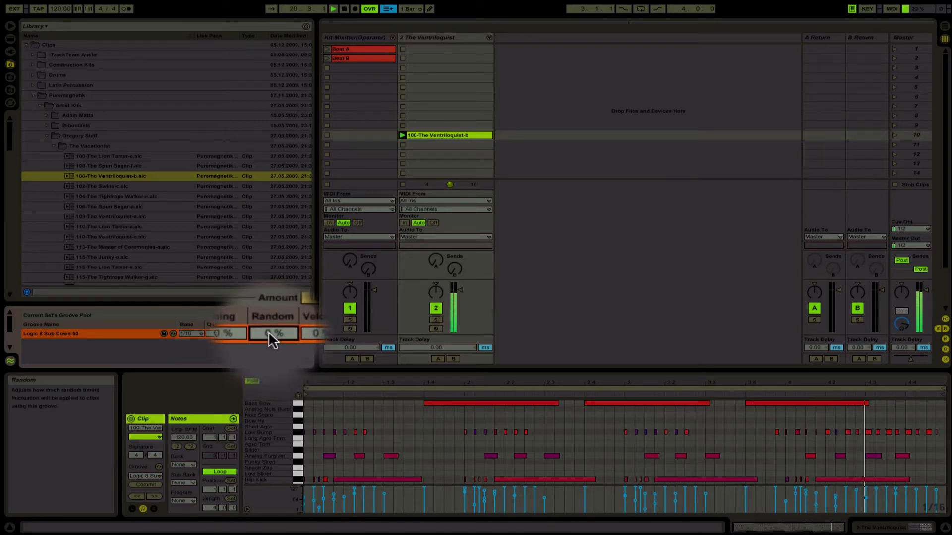
pyautogui.moveTo(269, 333); pyautogui.dragTo(269, 240)
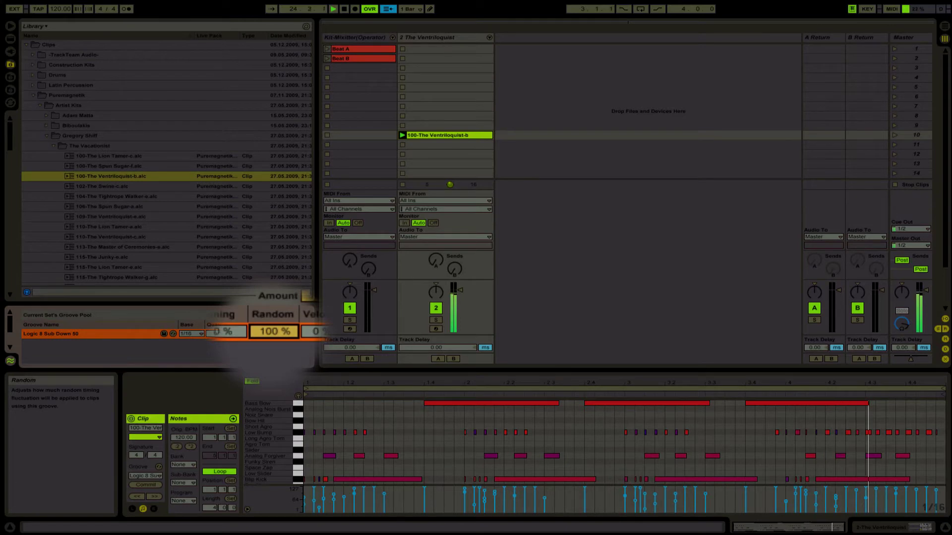
# Set the groove's Base to 1/8 and lower its Random amount through 55 % to about 16 %
pyautogui.click(195, 335)
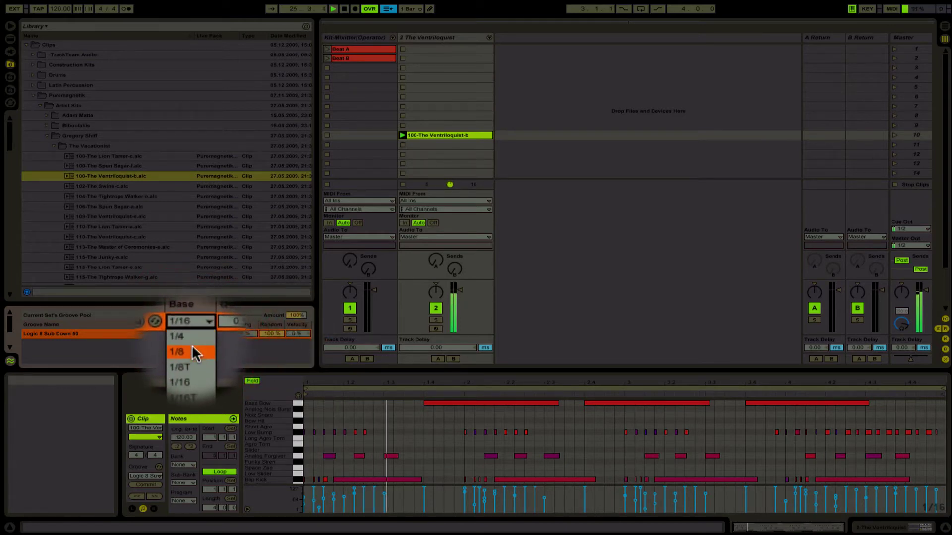
pyautogui.click(193, 346)
pyautogui.moveTo(268, 334); pyautogui.dragTo(267, 357)
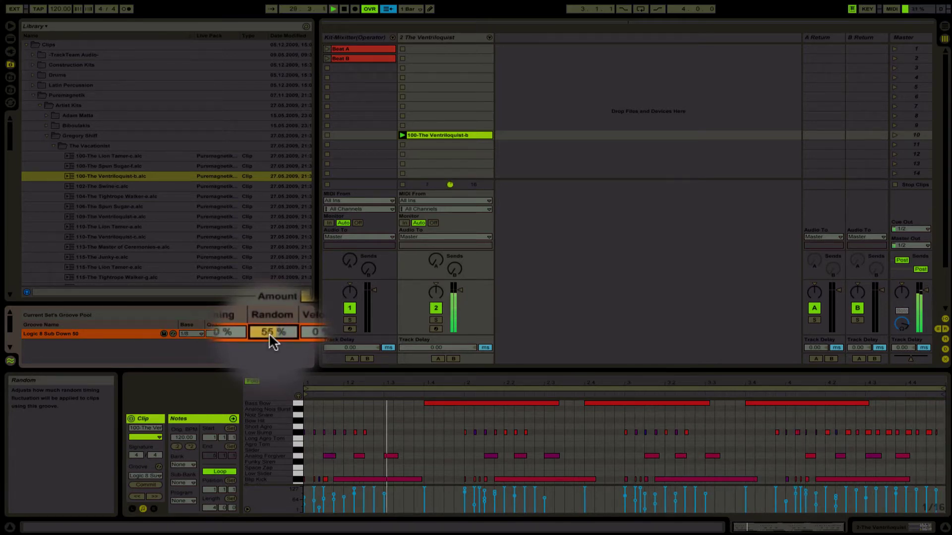
pyautogui.moveTo(268, 332)
pyautogui.mouseDown()
pyautogui.moveTo(269, 360)
pyautogui.moveTo(269, 332)
pyautogui.mouseUp()
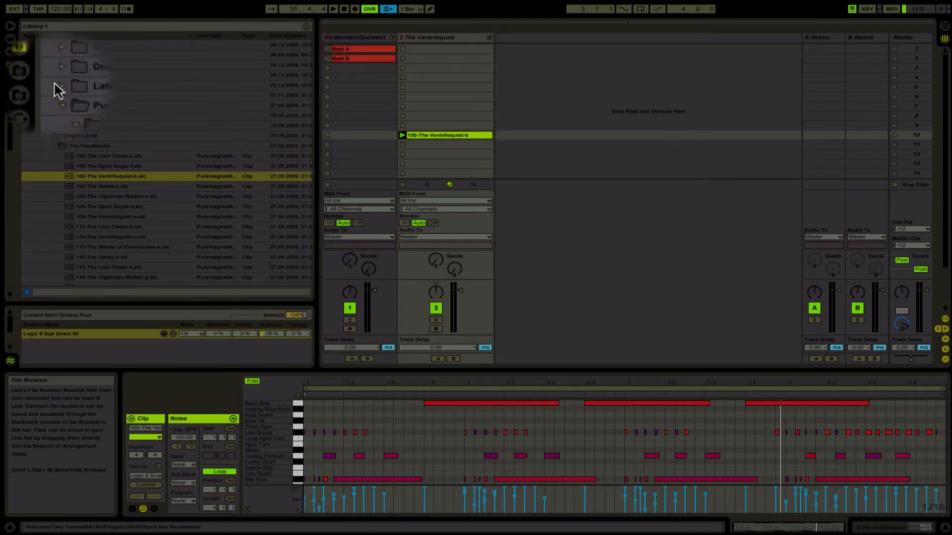
pyautogui.click(757, 1)
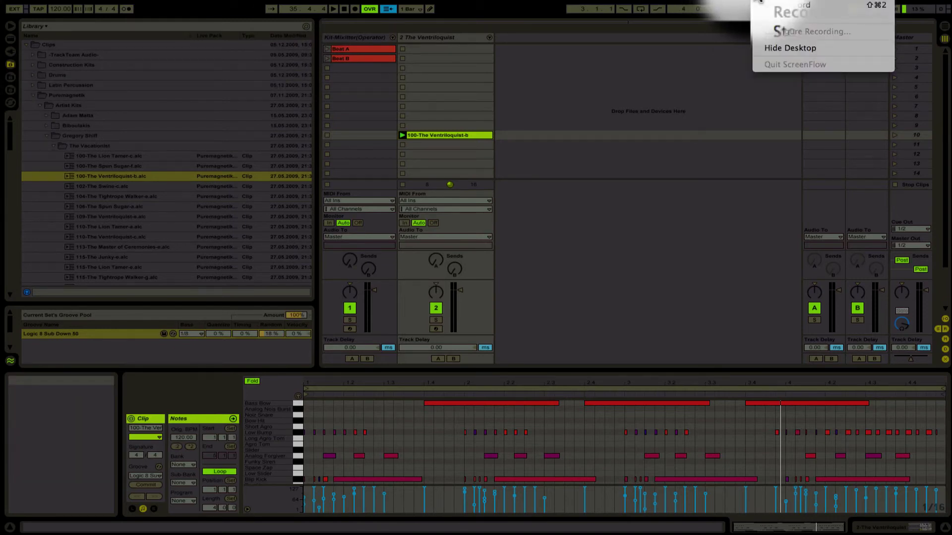
pyautogui.click(762, 2)
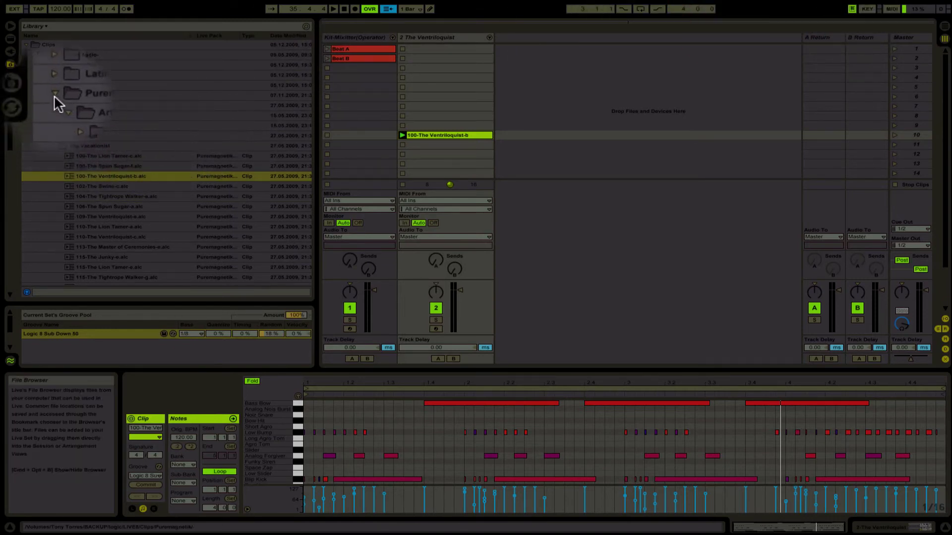
# Switch the browser to the plug-in devices
pyautogui.click(11, 52)
pyautogui.click(11, 52)
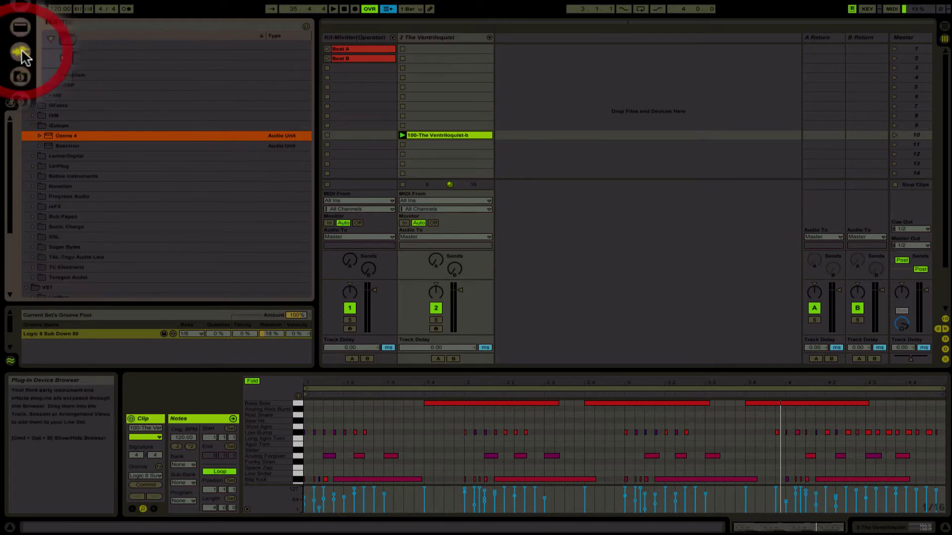
# Close the iZotope plug-in folder and browse the Audio Effects among the Live devices
pyautogui.click(53, 125)
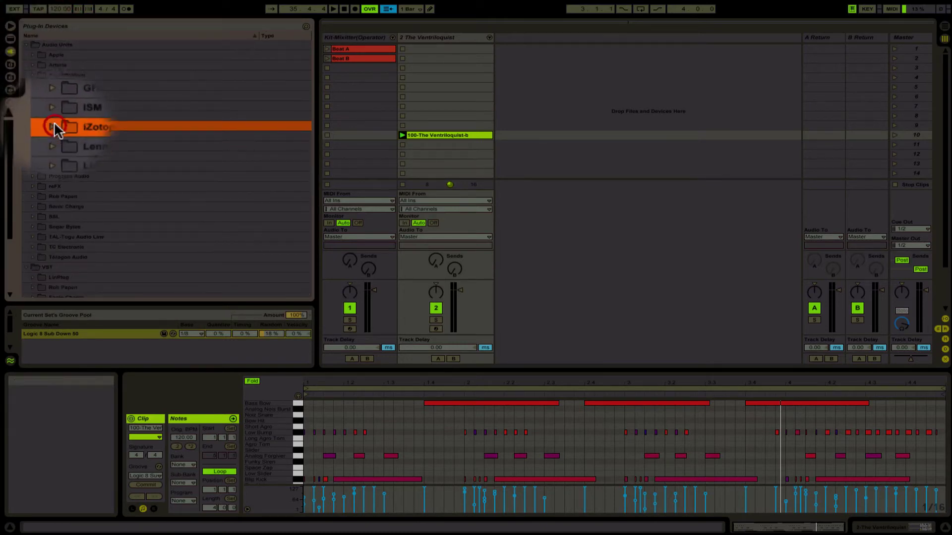
pyautogui.click(10, 39)
pyautogui.click(48, 176)
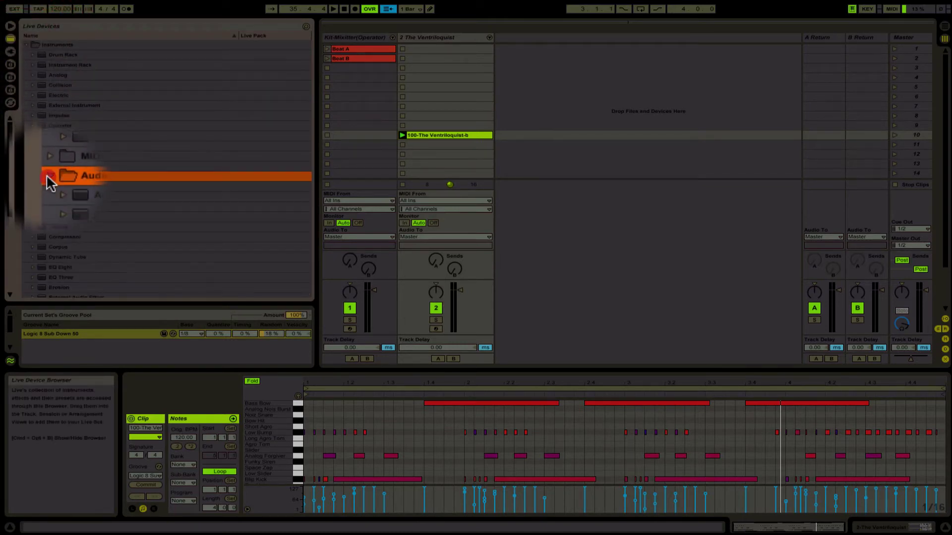
pyautogui.scroll(-5, 99, 248)
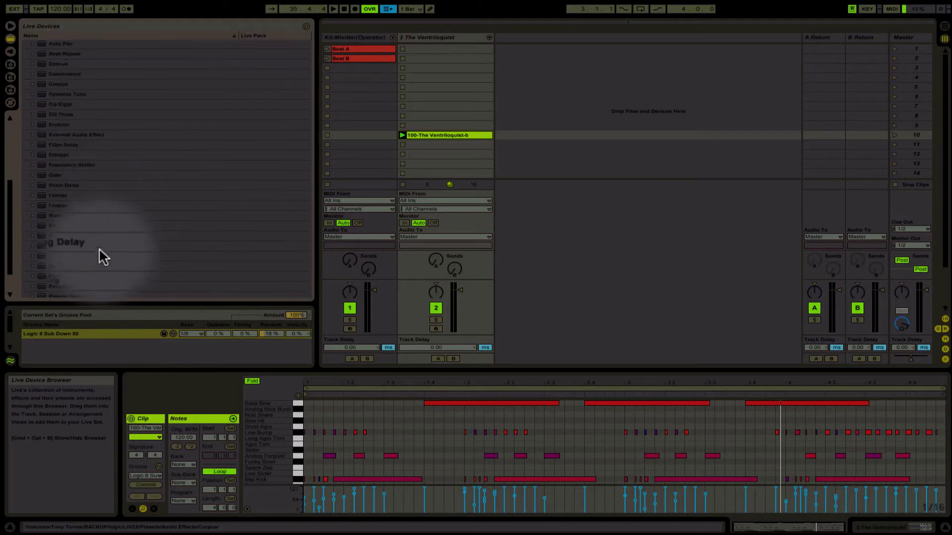
pyautogui.scroll(-2, 99, 248)
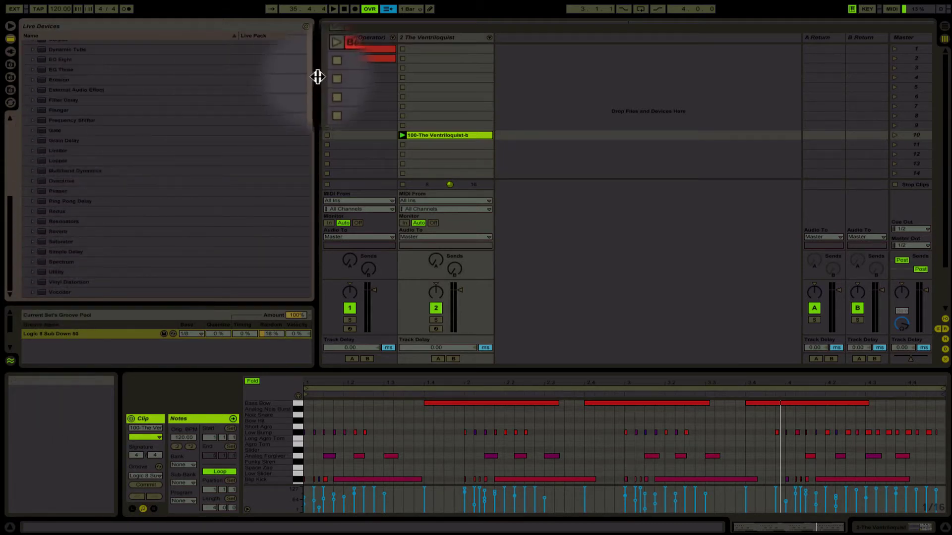
# Launch Beat B with the Ventriloquist clip stopped, and add a Frequency Shifter to the Kit-Mixitter track
pyautogui.click(327, 59)
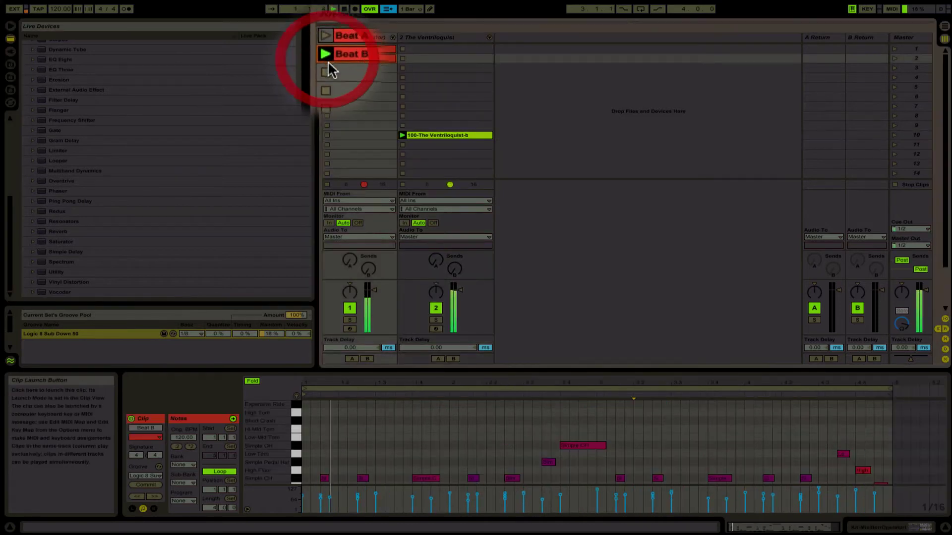
pyautogui.click(403, 136)
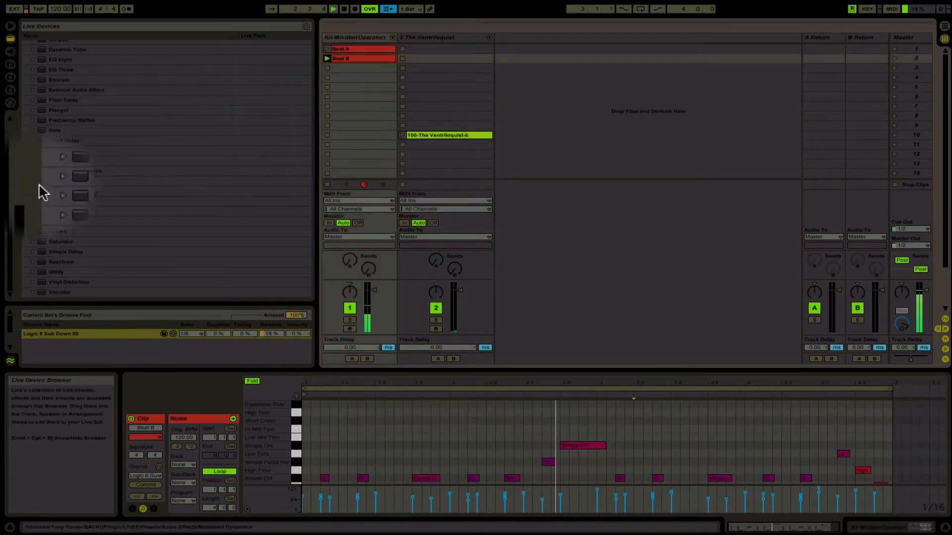
pyautogui.click(58, 120)
pyautogui.click(355, 37)
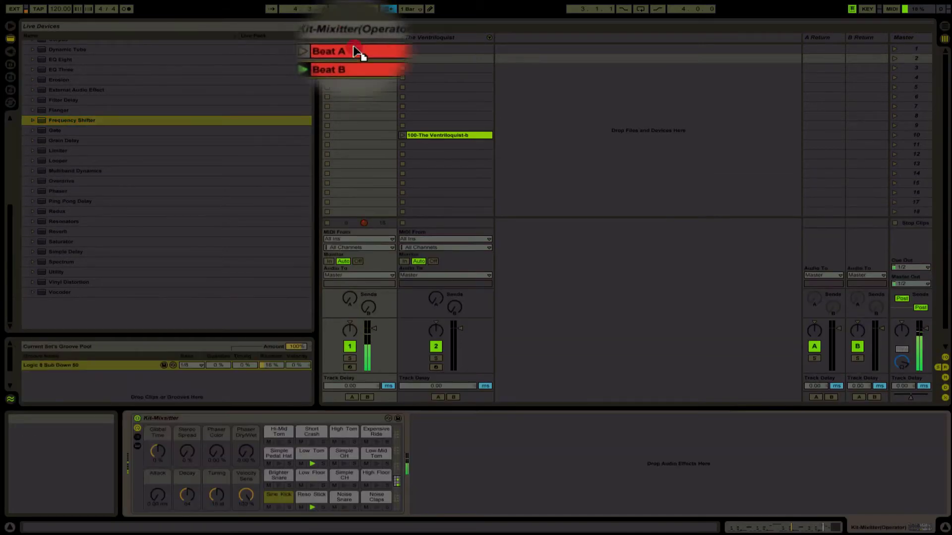
pyautogui.press('Return')
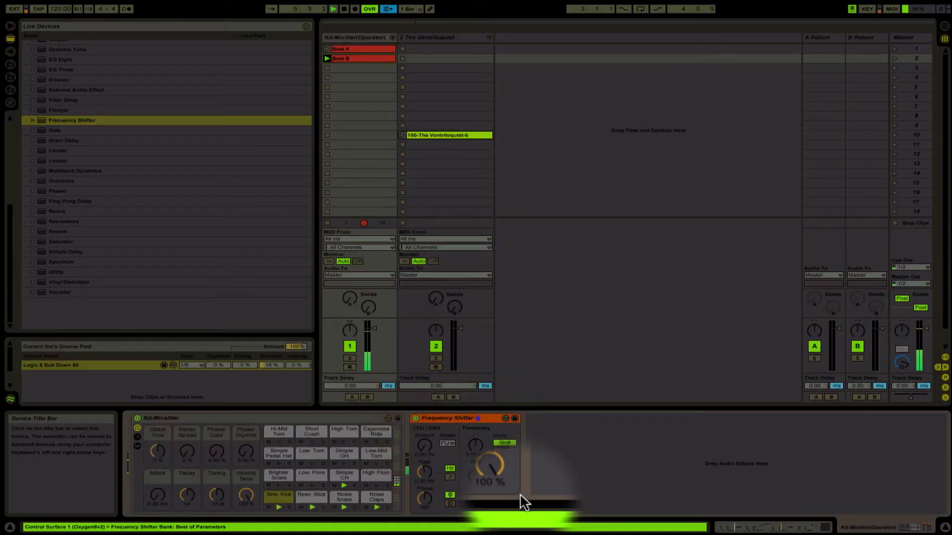
# Set the Frequency Shifter's Dry/Wet to 50 %, compare it with 100 %, and return it to 50 %
pyautogui.click(506, 482)
pyautogui.write('6')
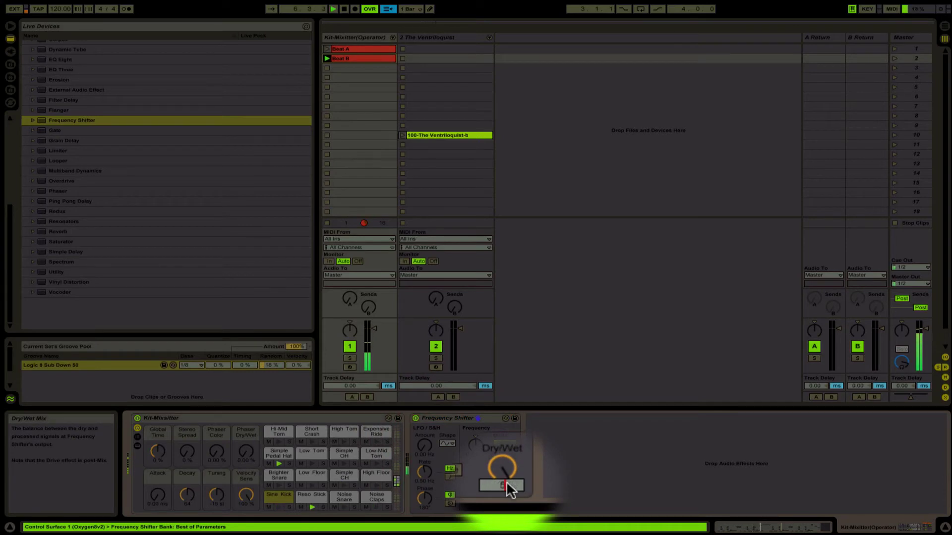
pyautogui.write('0')
pyautogui.press('Return')
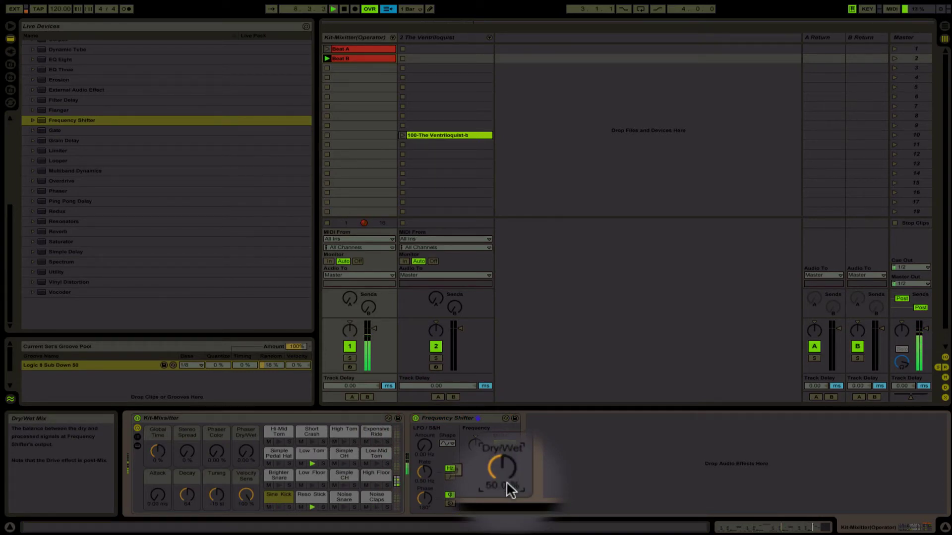
pyautogui.click(506, 484)
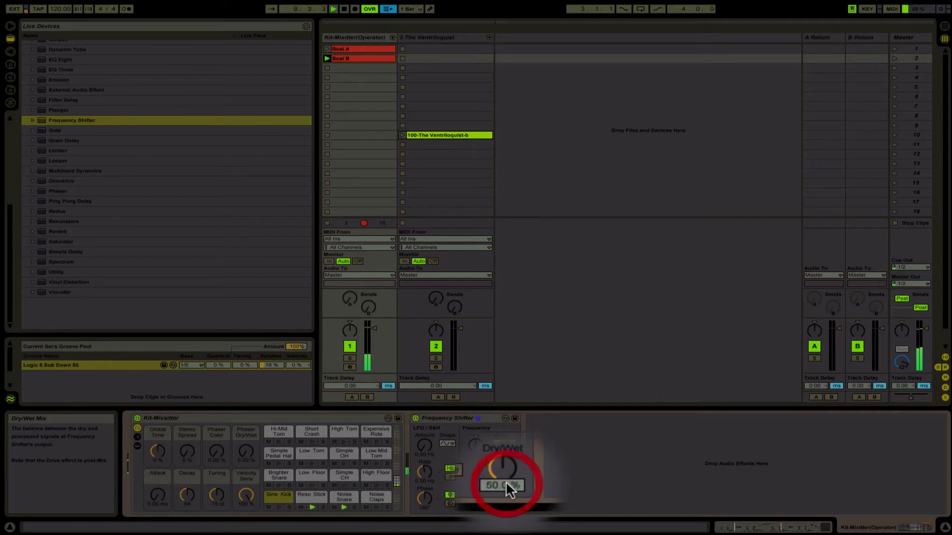
pyautogui.write('10')
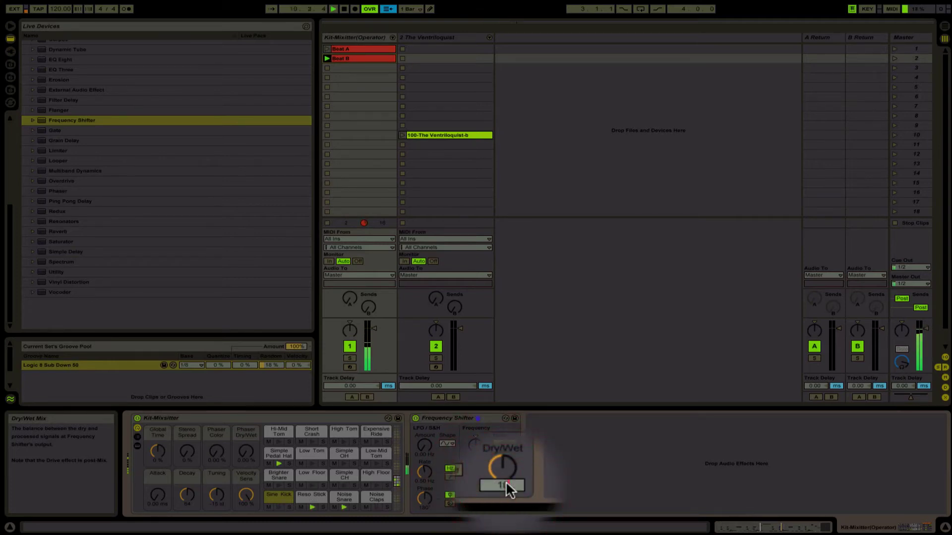
pyautogui.write('0')
pyautogui.press('Return')
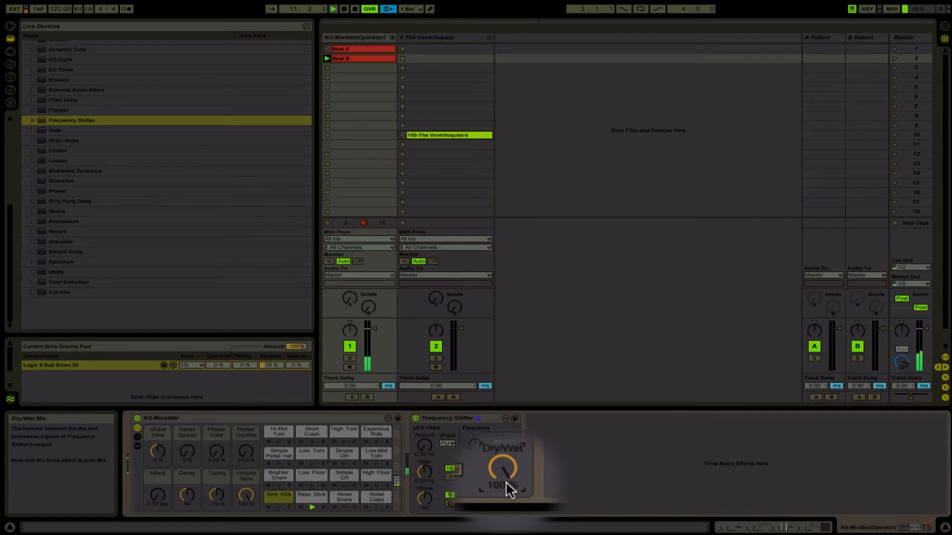
pyautogui.click(506, 484)
pyautogui.write('50')
pyautogui.press('Return')
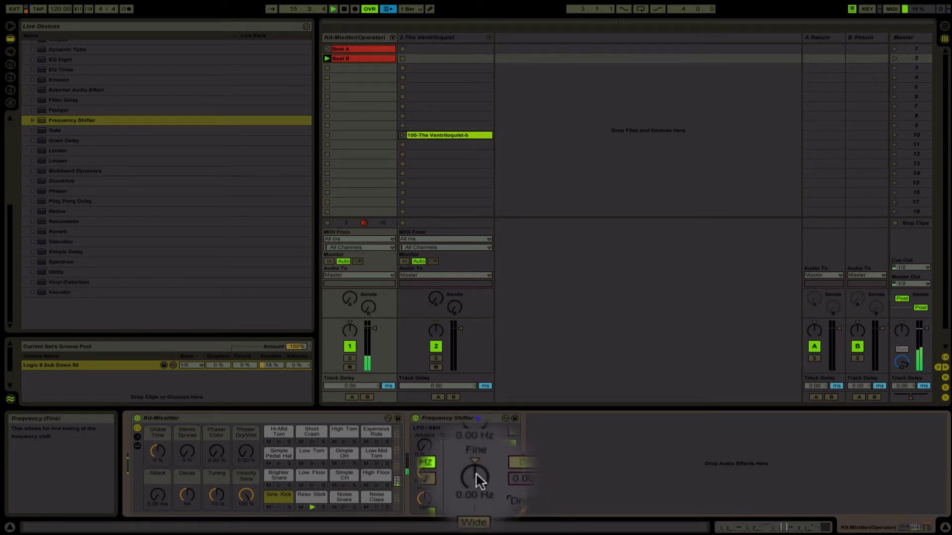
# Adjust the Frequency Shifter's Fine frequency slightly while Beat B plays, and stop the drum track
pyautogui.click(475, 472)
pyautogui.moveTo(475, 472)
pyautogui.mouseDown()
pyautogui.moveTo(475, 460)
pyautogui.moveTo(475, 468)
pyautogui.mouseUp()
pyautogui.moveTo(475, 468); pyautogui.dragTo(475, 467)
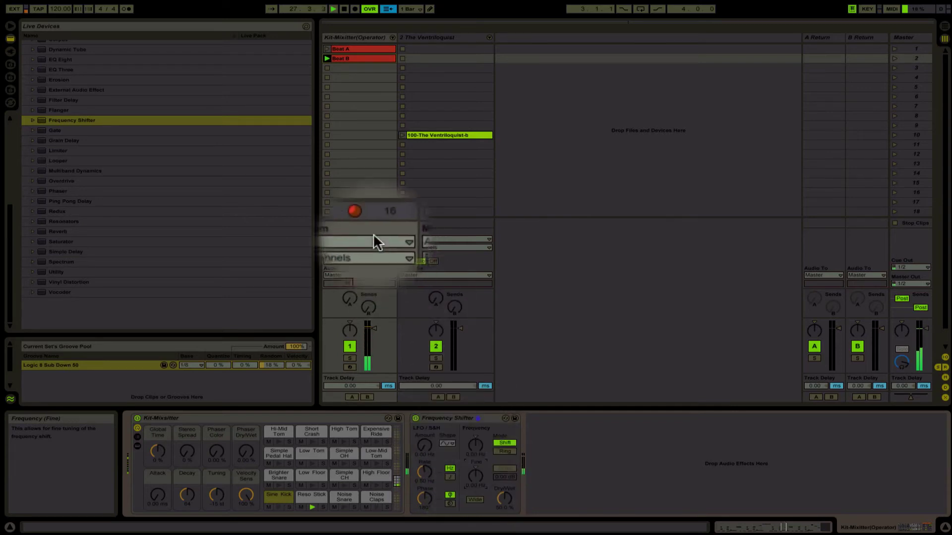
pyautogui.click(327, 68)
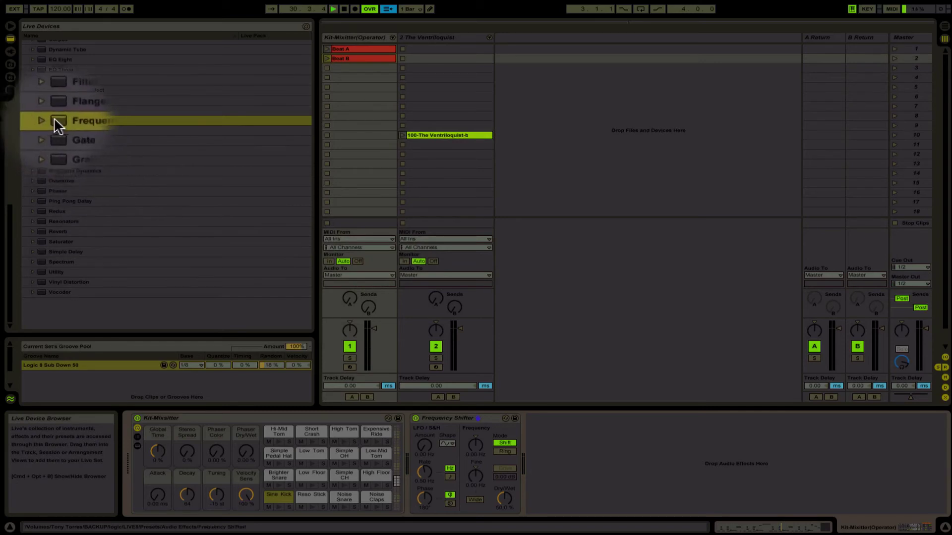
# Add a Frequency Shifter to the Ventriloquist track, launch its clip and set the effect's Dry/Wet to 50 %
pyautogui.moveTo(54, 121); pyautogui.dragTo(509, 464)
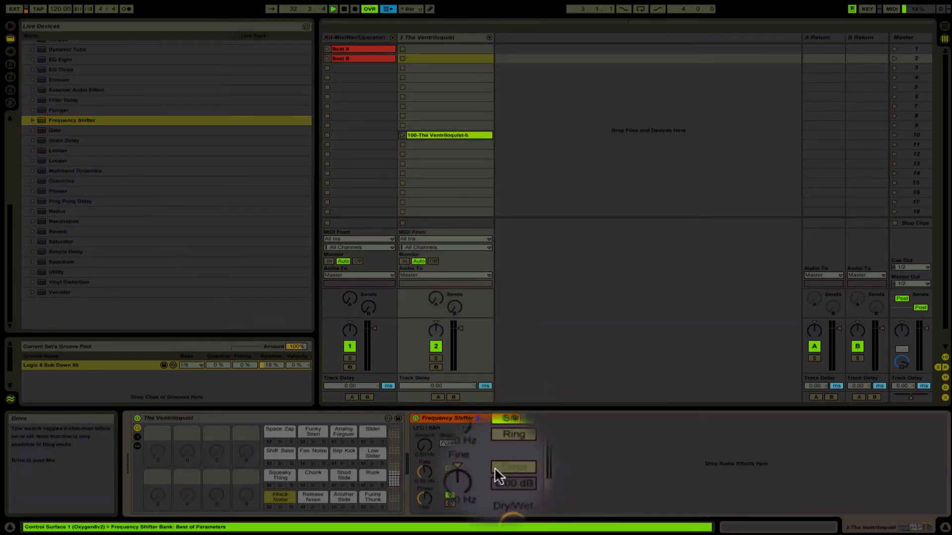
pyautogui.click(402, 135)
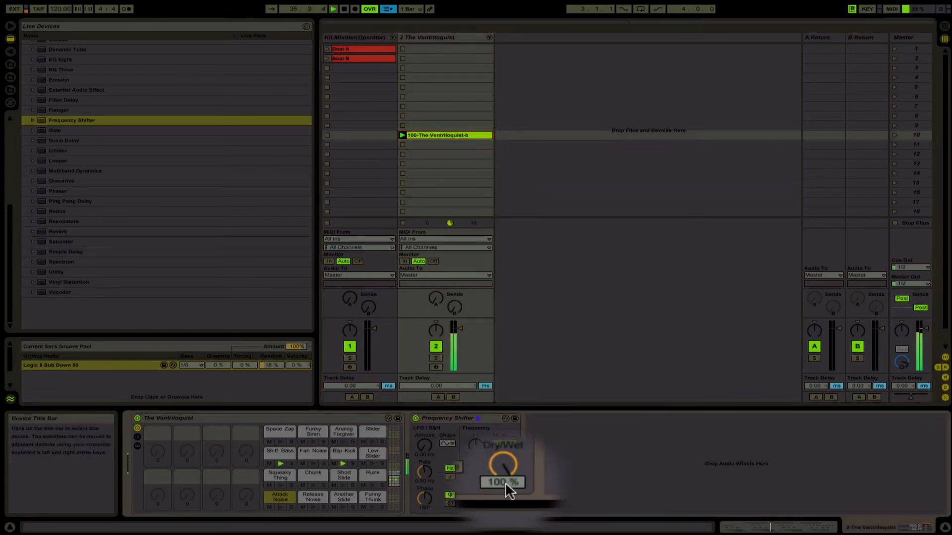
pyautogui.click(505, 483)
pyautogui.write('50.')
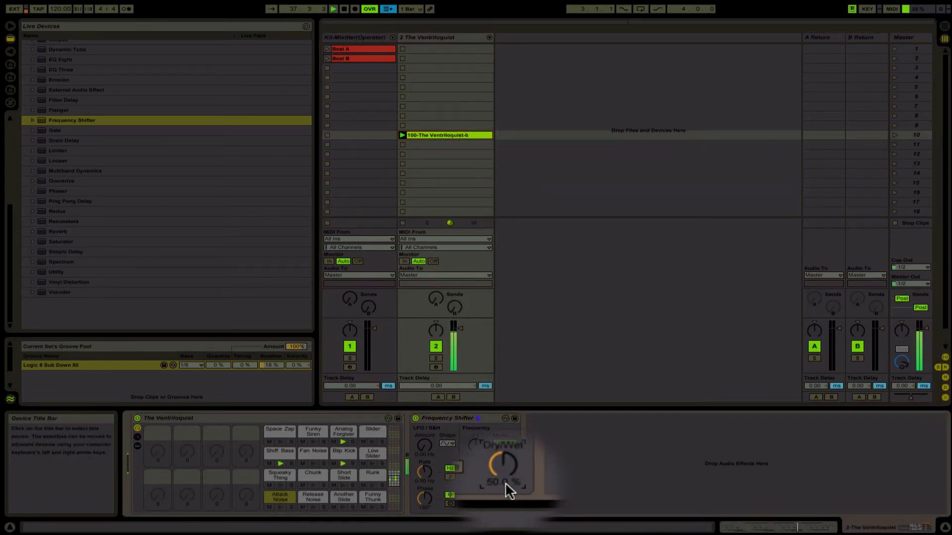
# Set the Fine frequency shift to 1.37 Hz on the Ventriloquist track and, with Beat B relaunched, to 1.19 Hz on the drum track
pyautogui.moveTo(483, 482)
pyautogui.mouseDown()
pyautogui.moveTo(483, 448)
pyautogui.moveTo(483, 504)
pyautogui.moveTo(483, 482)
pyautogui.mouseUp()
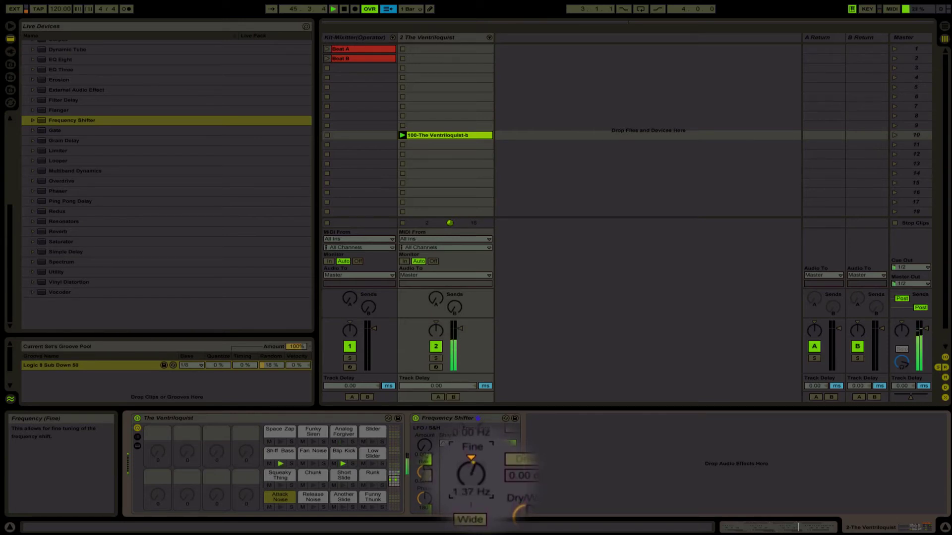
pyautogui.click(327, 58)
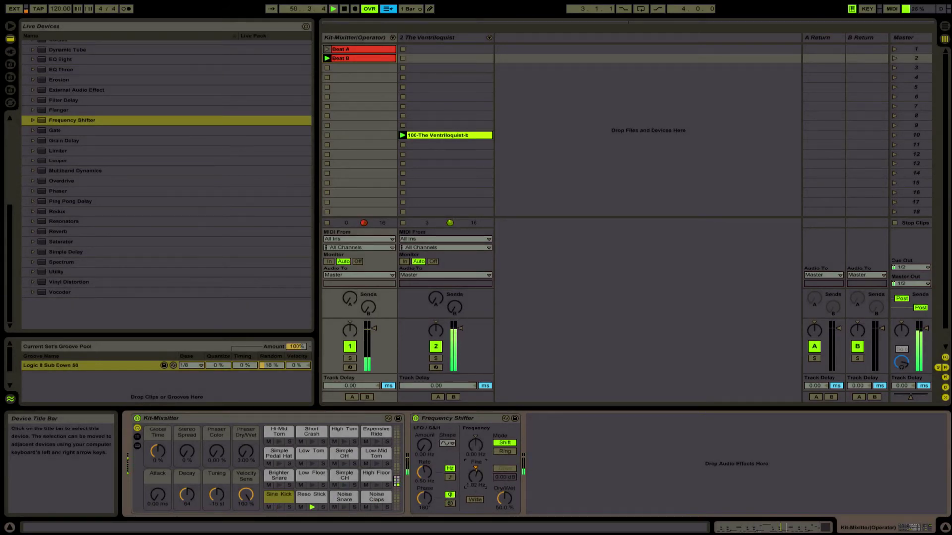
# Find Ozone 4 among the iZotope Audio Unit plug-ins and add it to the Master track
pyautogui.click(10, 64)
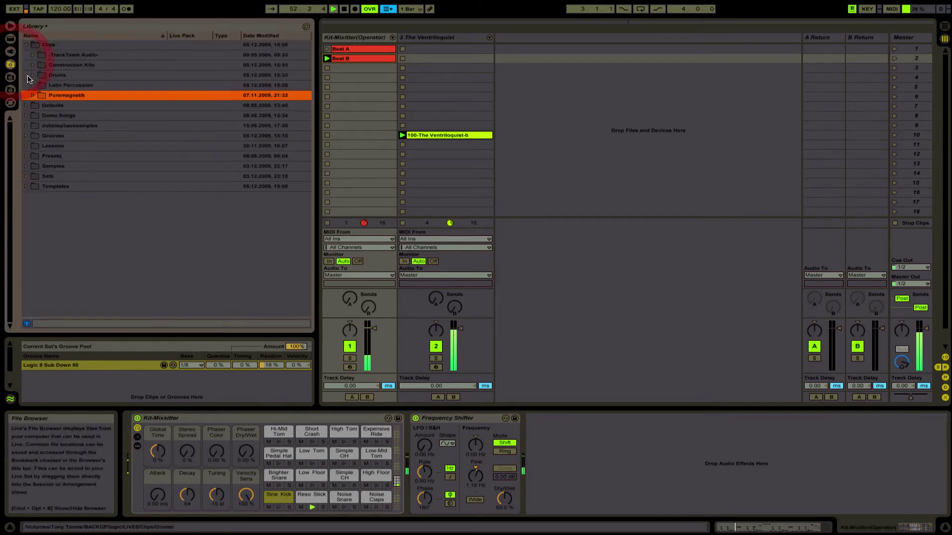
pyautogui.click(10, 38)
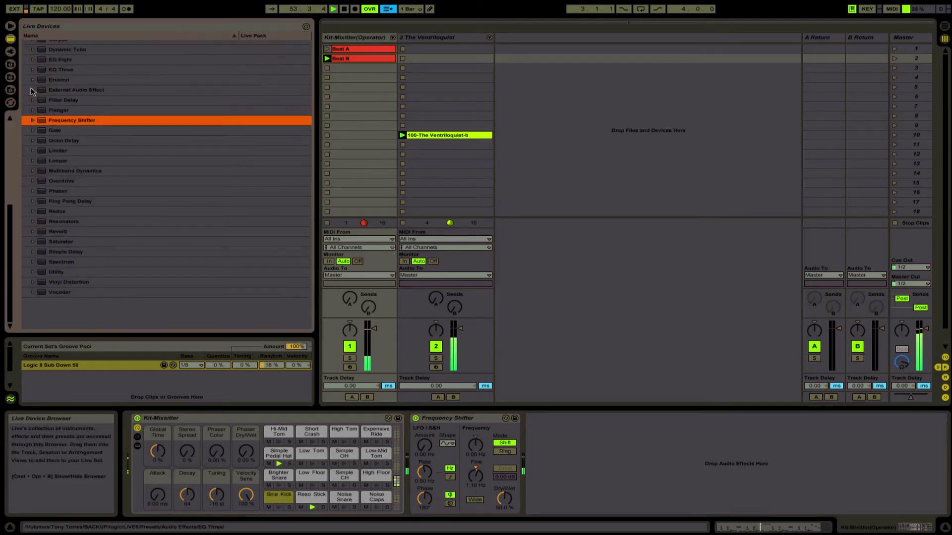
pyautogui.scroll(5, 37, 120)
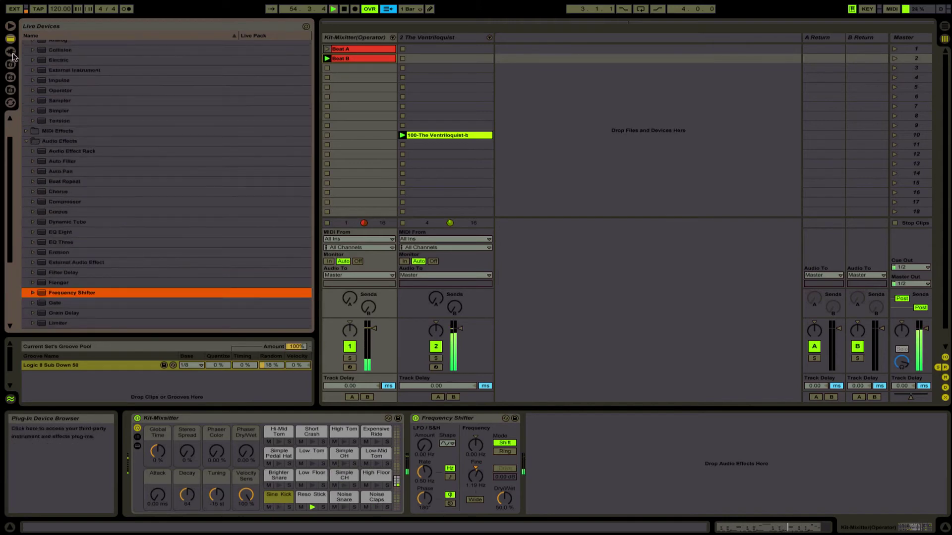
pyautogui.click(10, 52)
pyautogui.click(33, 126)
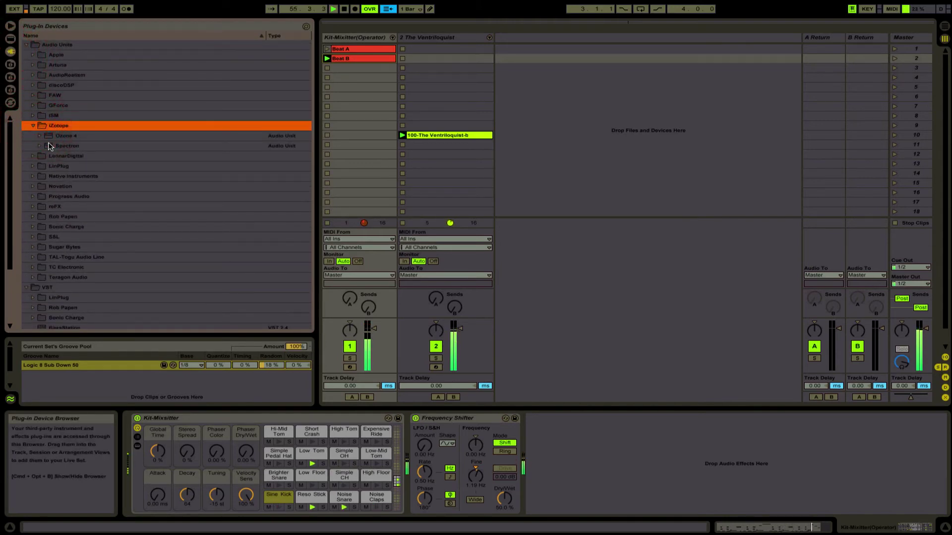
pyautogui.click(64, 138)
pyautogui.moveTo(65, 139); pyautogui.dragTo(805, 71)
pyautogui.moveTo(910, 44); pyautogui.dragTo(910, 46)
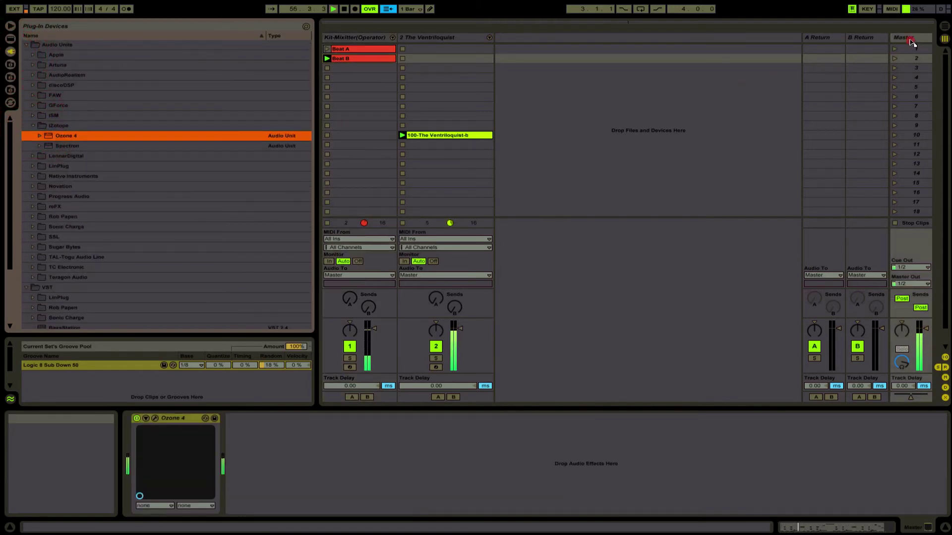
# Duplicate the Ozone 4 device on the Master track and delete the copy
pyautogui.hotkey('ctrl', 'd')
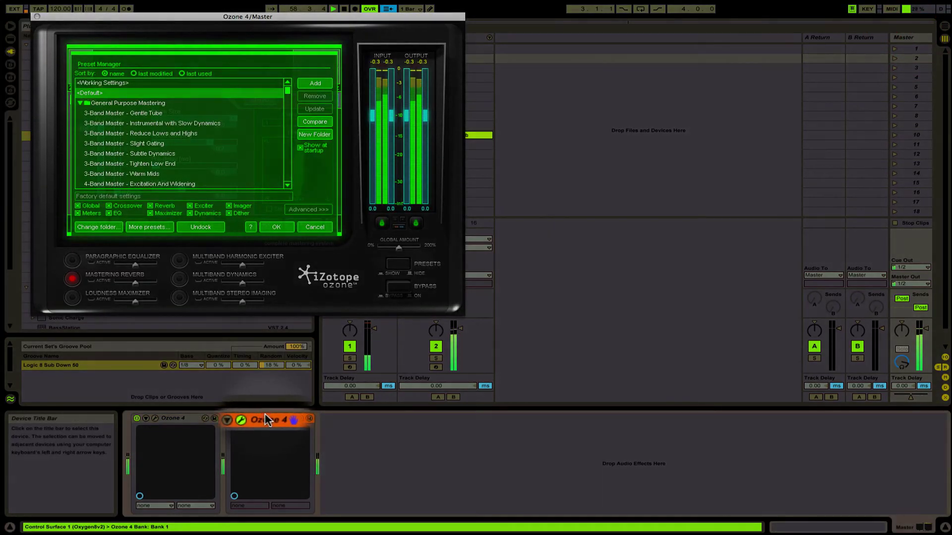
pyautogui.press('Delete')
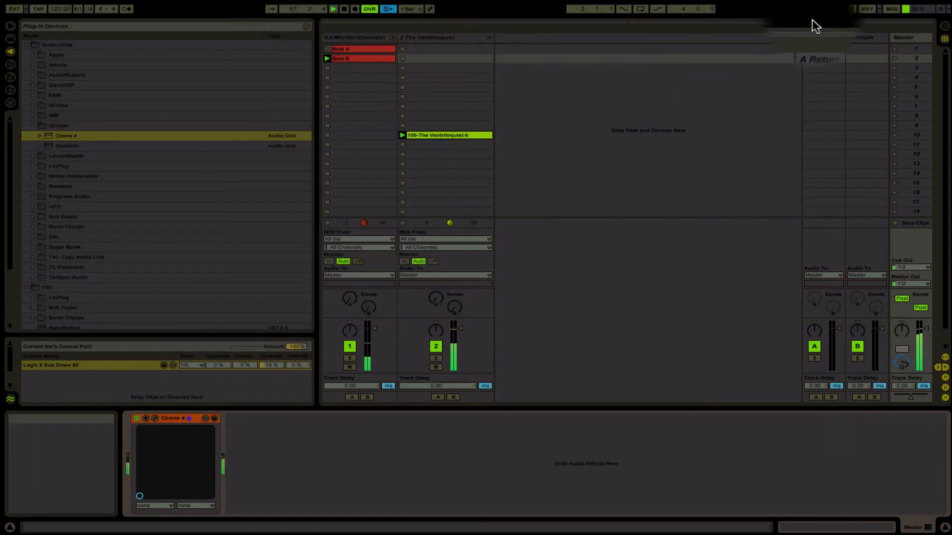
pyautogui.click(764, 4)
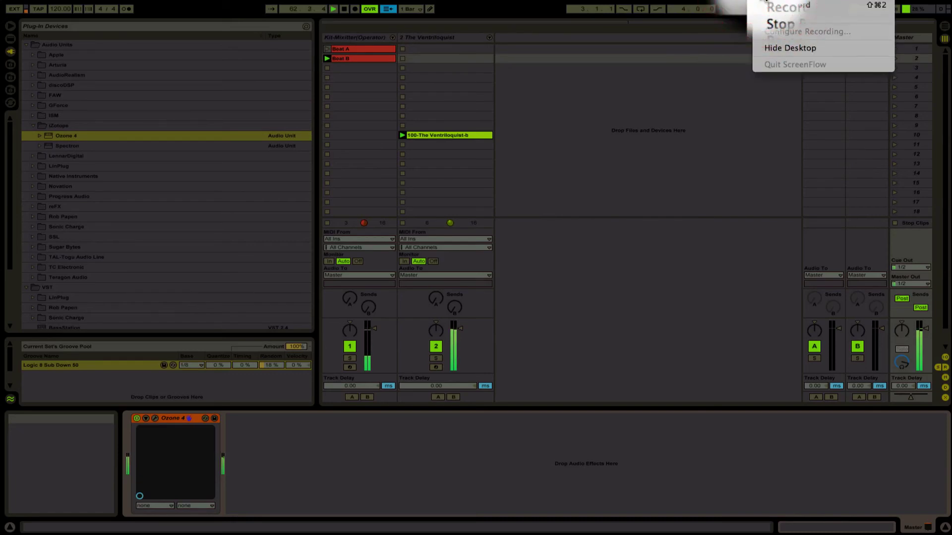
pyautogui.click(753, 13)
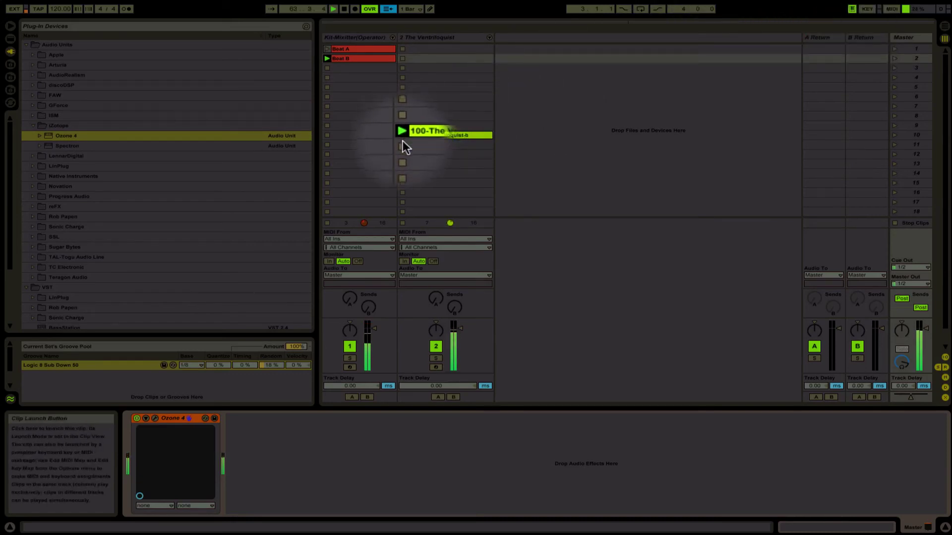
# Open the 100-The Ventriloquist-b clip, view its groove choices, and raise the Logic 8 Sub Down 50 groove's Random amount to about 54 %
pyautogui.click(420, 135)
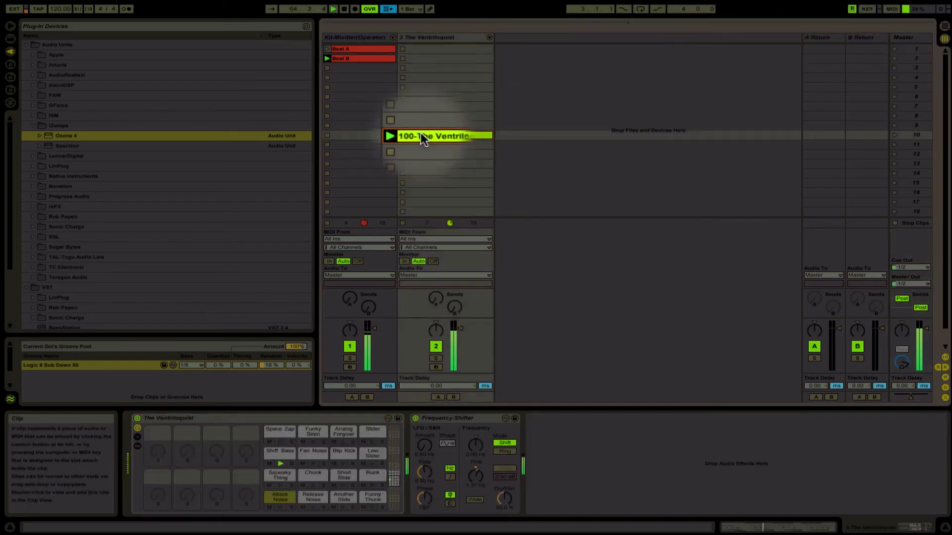
pyautogui.click(414, 39)
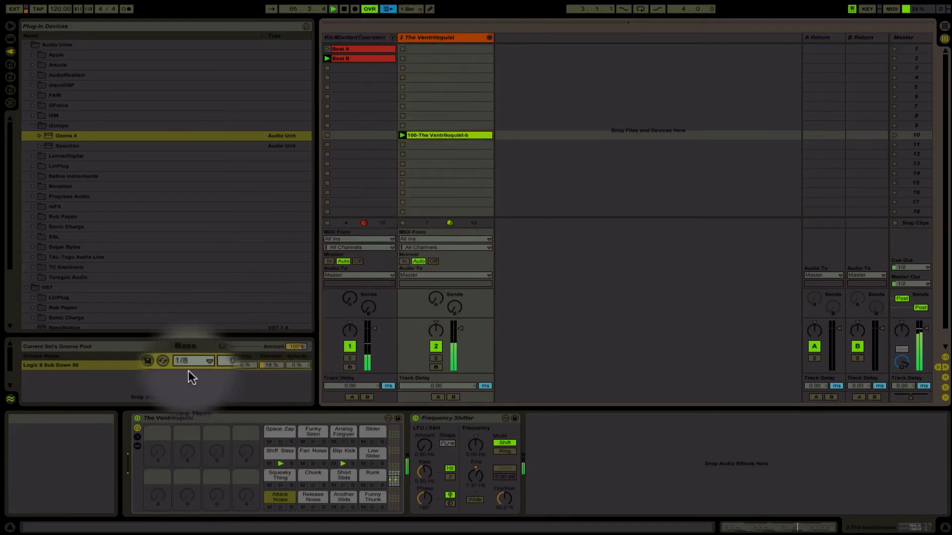
pyautogui.doubleClick(444, 132)
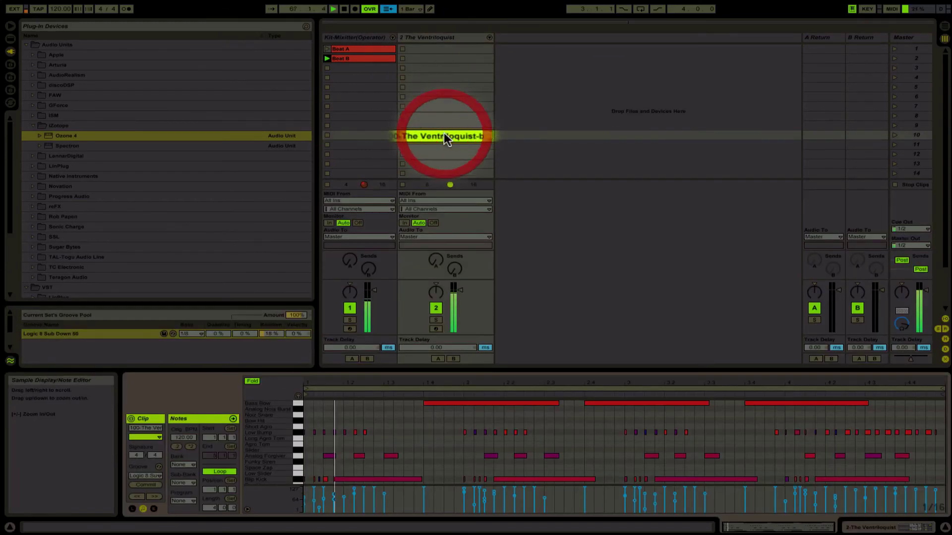
pyautogui.click(153, 473)
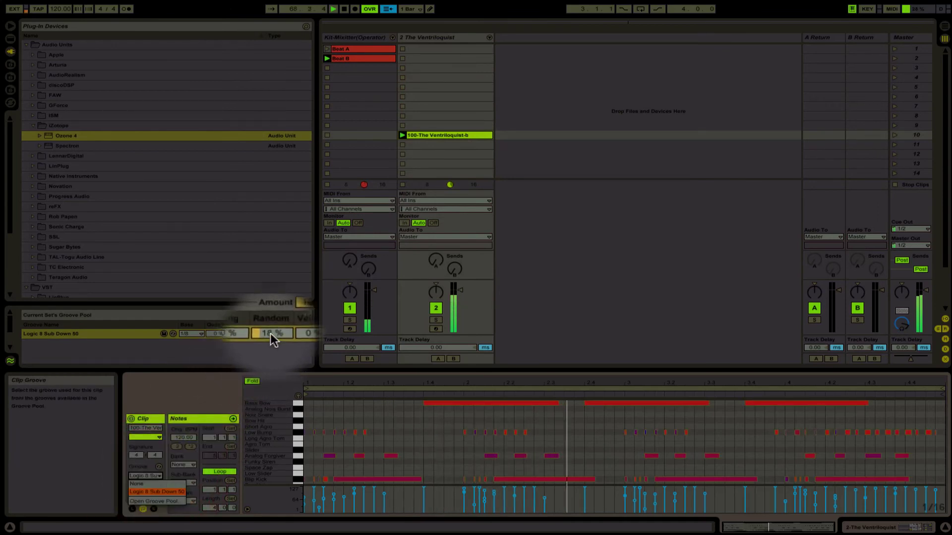
pyautogui.moveTo(269, 333); pyautogui.dragTo(279, 326)
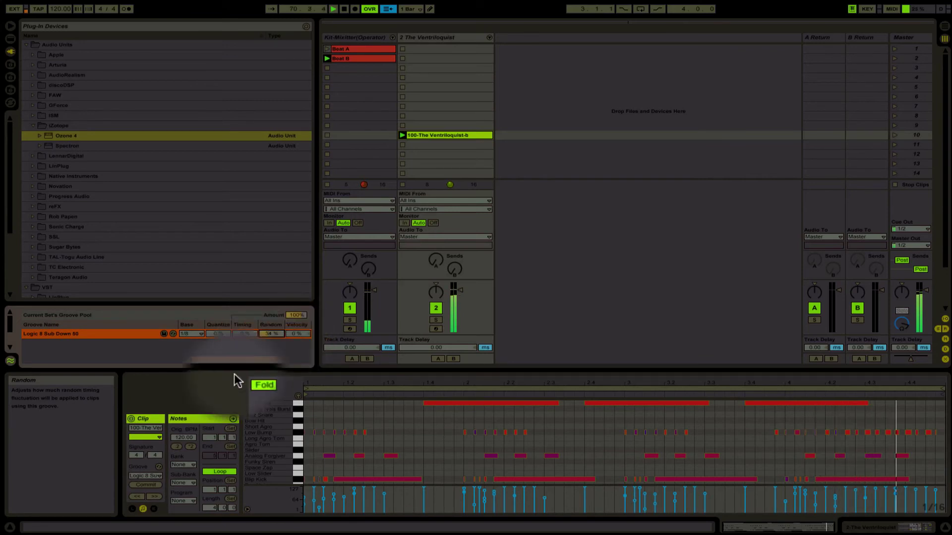
# Commit the groove to the 100-The Ventriloquist-b clip, and lower the groove's Random amount to 27 % for the Beat B clip
pyautogui.click(154, 484)
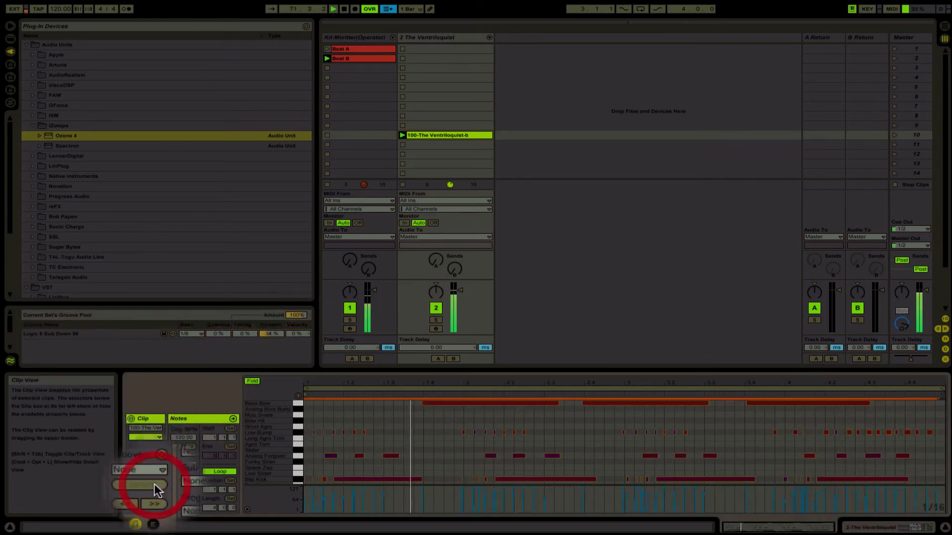
pyautogui.click(350, 58)
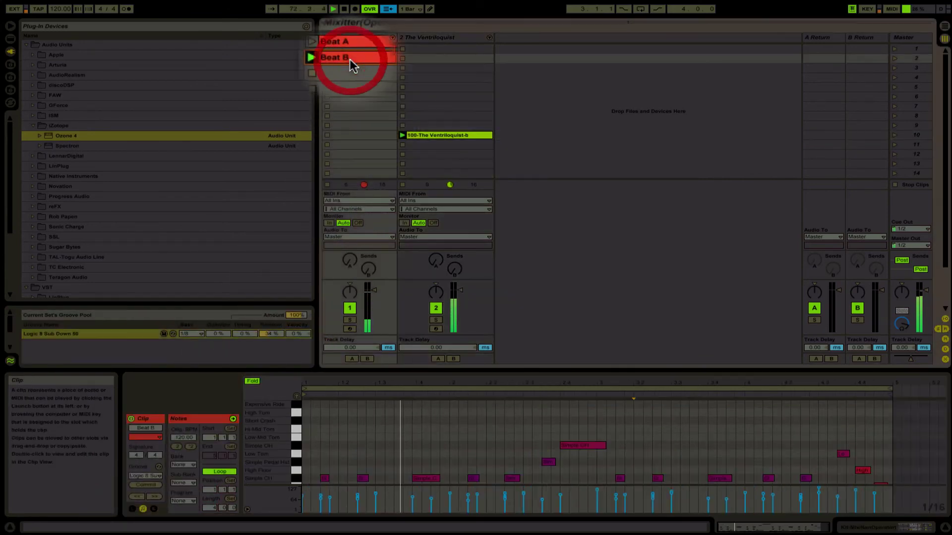
pyautogui.click(159, 475)
pyautogui.click(156, 493)
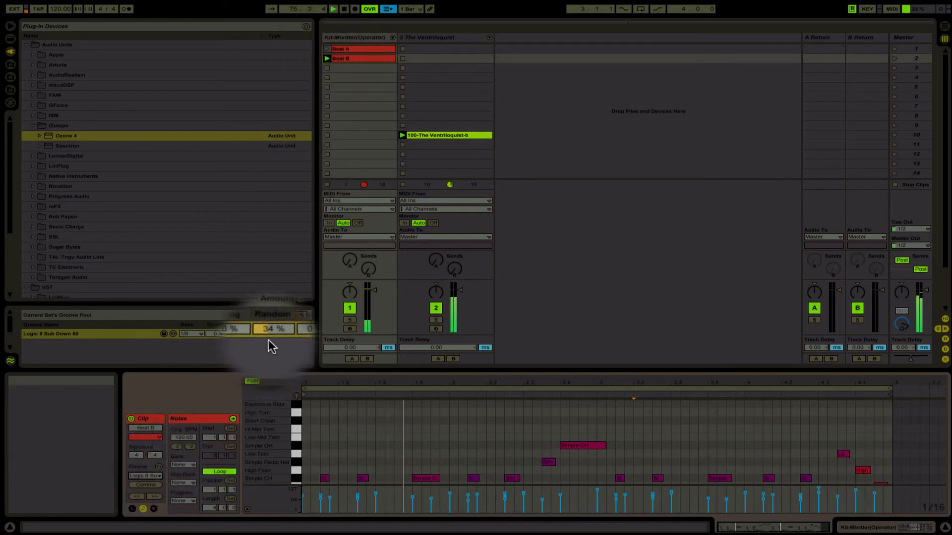
pyautogui.moveTo(269, 335); pyautogui.dragTo(268, 339)
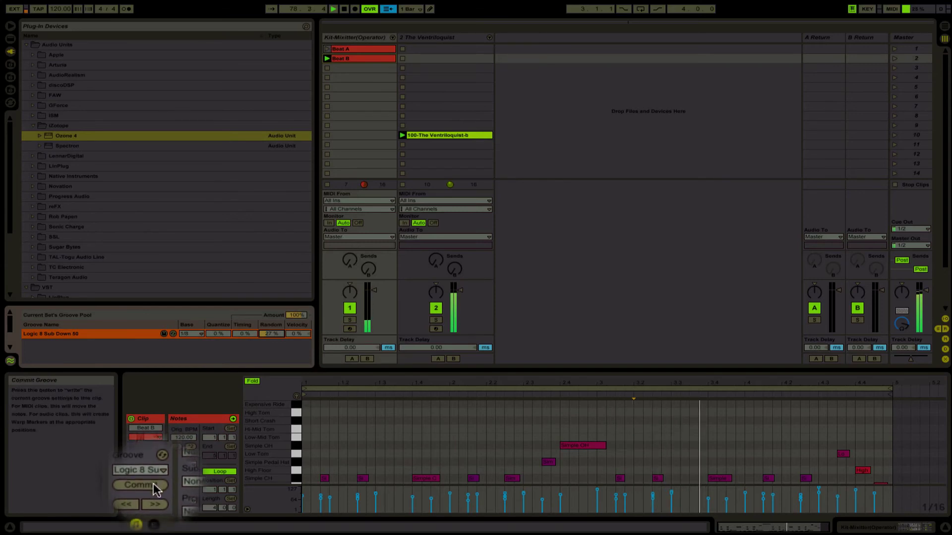
# Commit the Logic 8 Sub Down 50 groove to the Beat B clip and stop playback
pyautogui.click(335, 59)
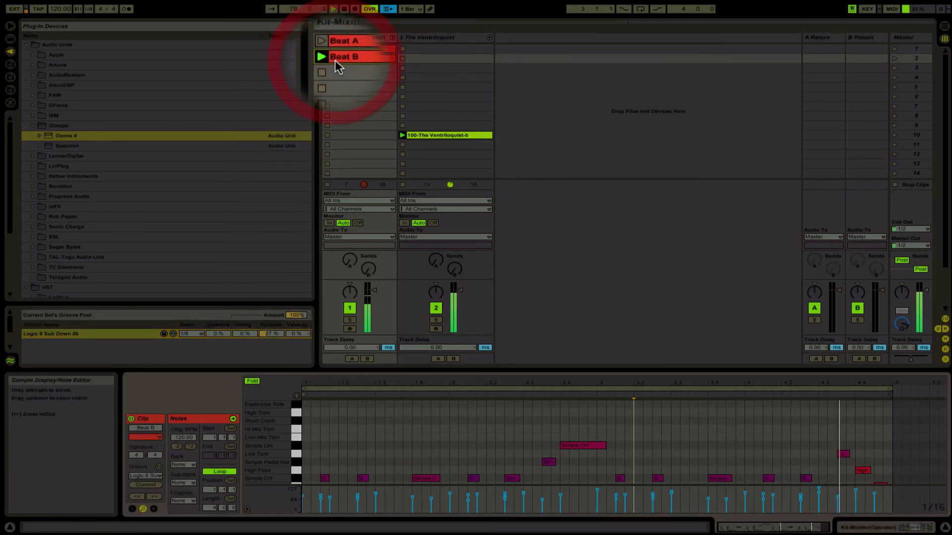
pyautogui.click(145, 475)
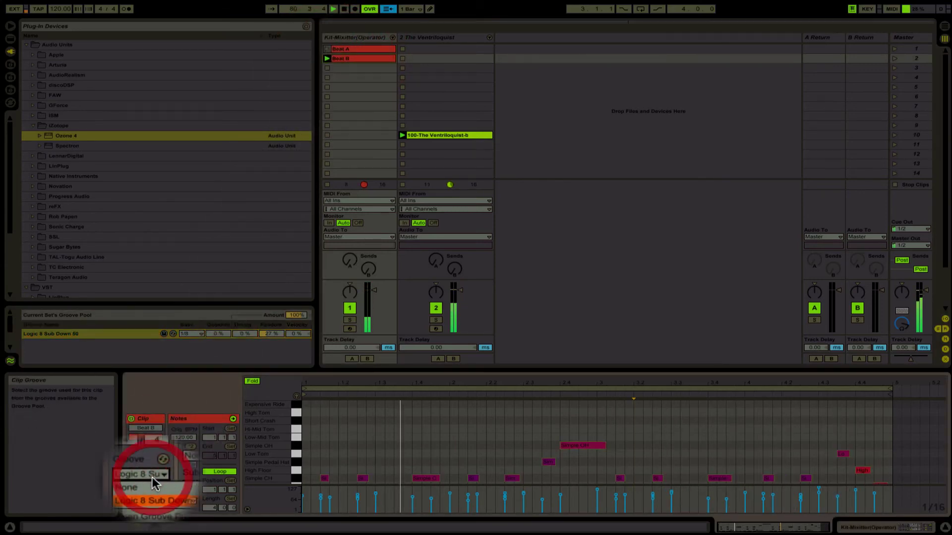
pyautogui.click(150, 488)
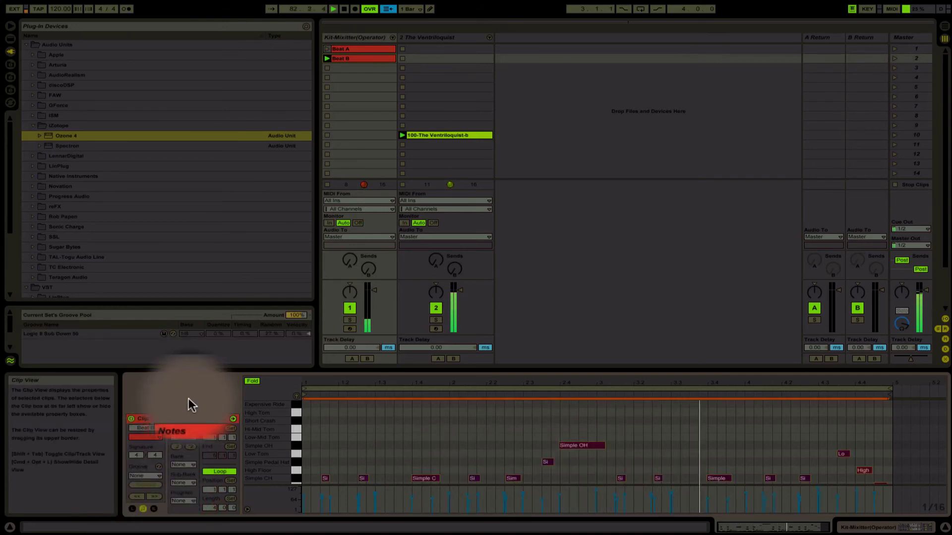
pyautogui.click(154, 332)
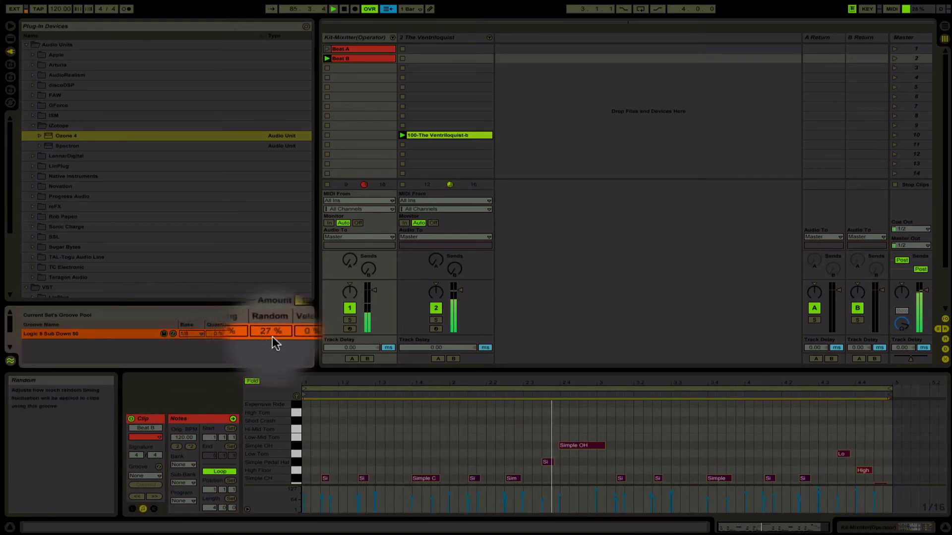
pyautogui.click(343, 20)
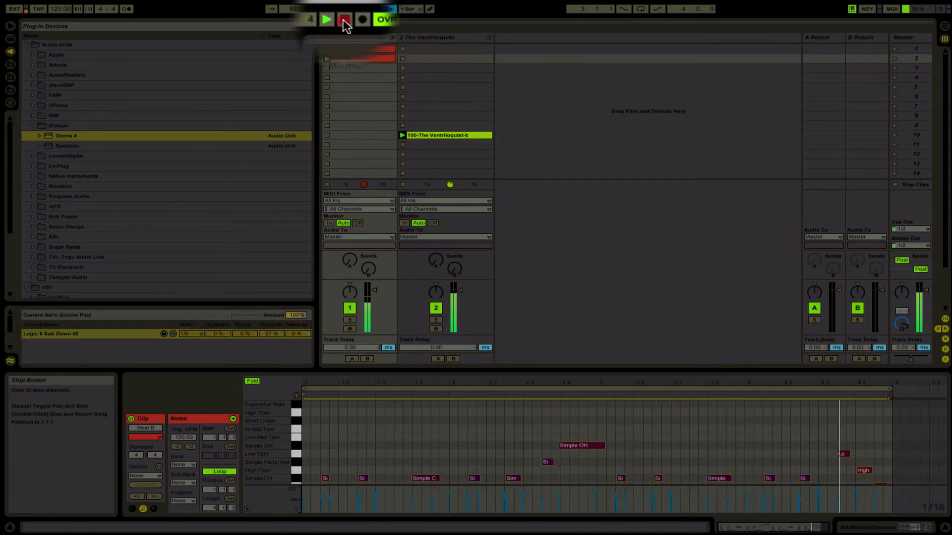
# Find Ping Pong Delay among Live's audio effects and insert it before the Frequency Shifter on the drum track
pyautogui.click(865, 527)
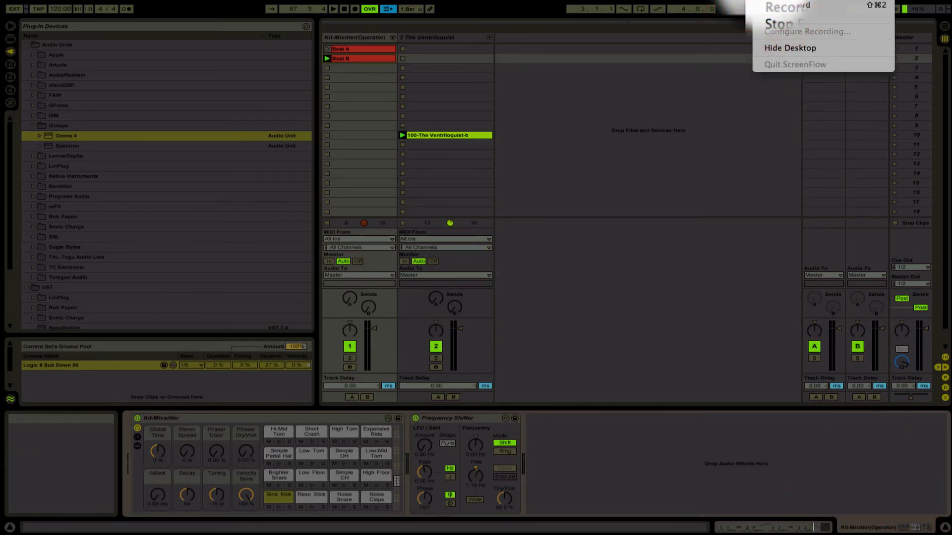
pyautogui.click(766, 8)
pyautogui.click(10, 39)
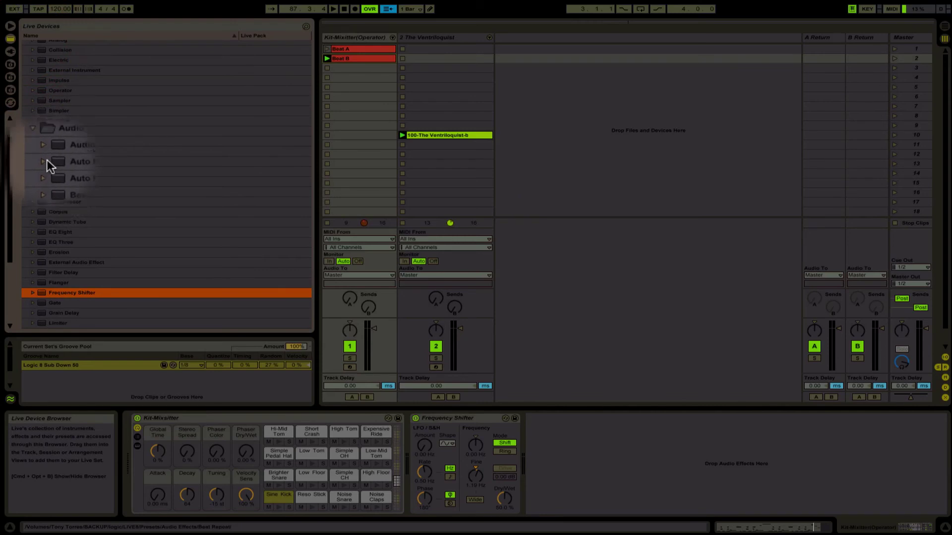
pyautogui.click(46, 141)
pyautogui.click(37, 141)
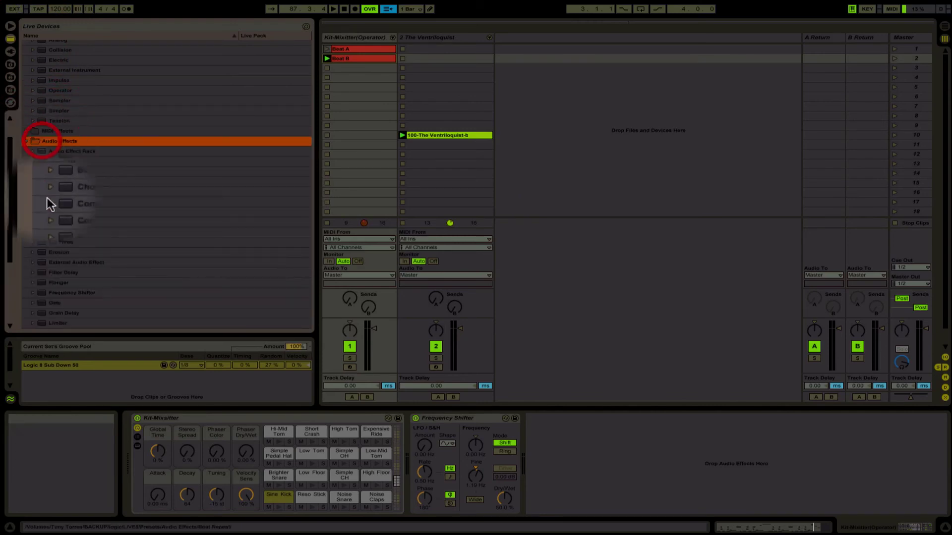
pyautogui.scroll(-5, 46, 219)
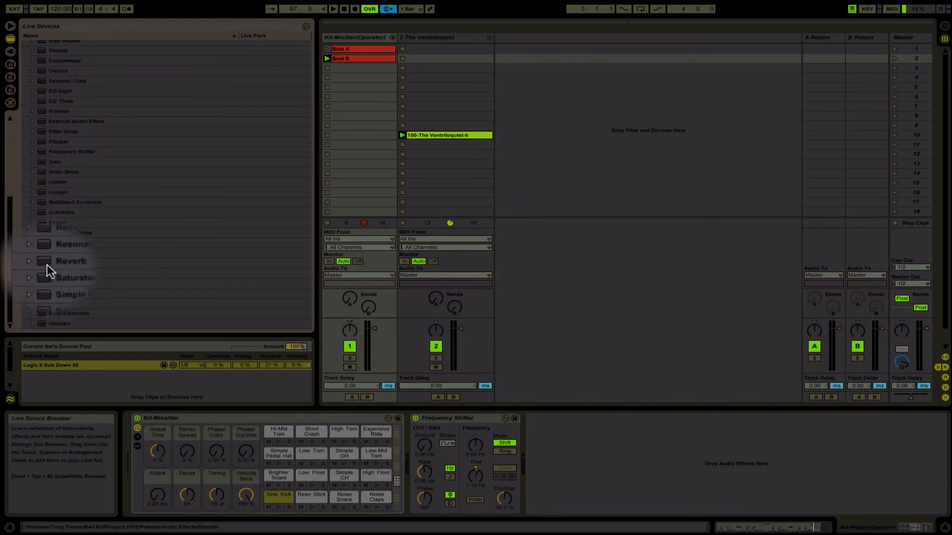
pyautogui.moveTo(46, 231); pyautogui.dragTo(415, 467)
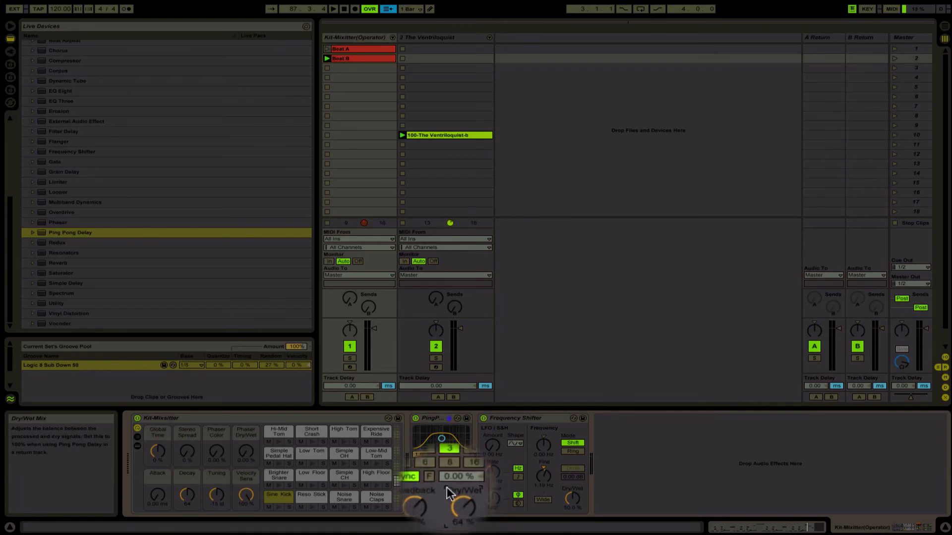
# Play Beat B and try different Ping Pong Delay beat divisions, setting Feedback to about 58 % and Dry/Wet to about 48 %
pyautogui.click(327, 59)
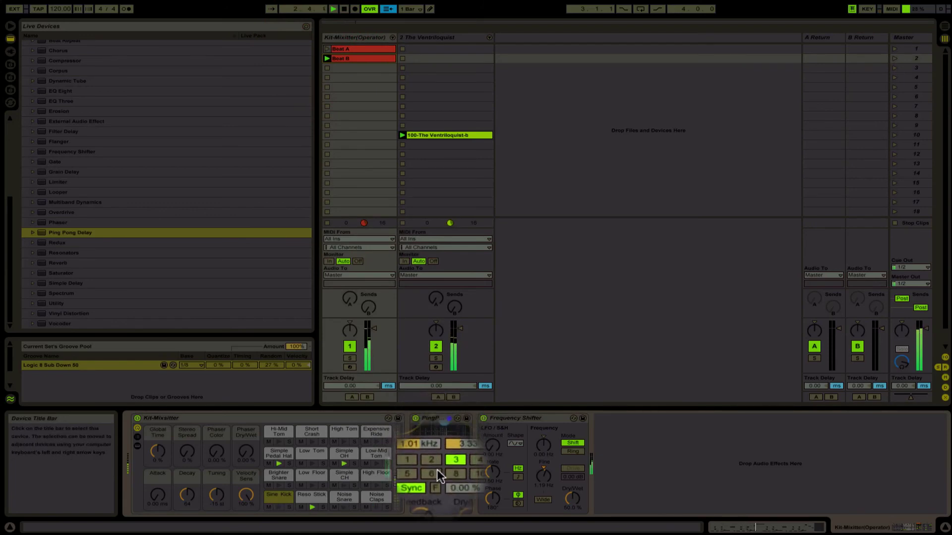
pyautogui.moveTo(427, 490)
pyautogui.mouseDown()
pyautogui.moveTo(460, 494)
pyautogui.moveTo(455, 476)
pyautogui.moveTo(462, 490)
pyautogui.moveTo(430, 483)
pyautogui.mouseUp()
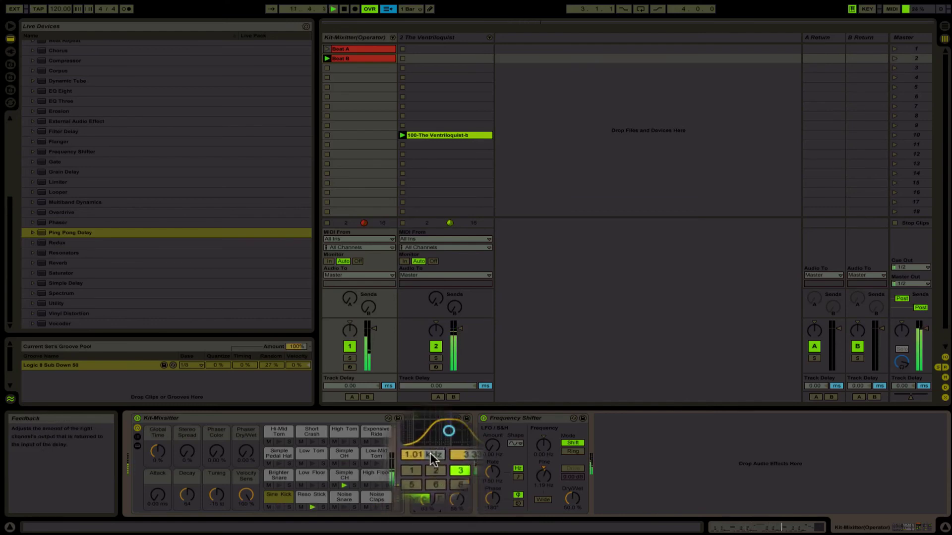
pyautogui.click(433, 461)
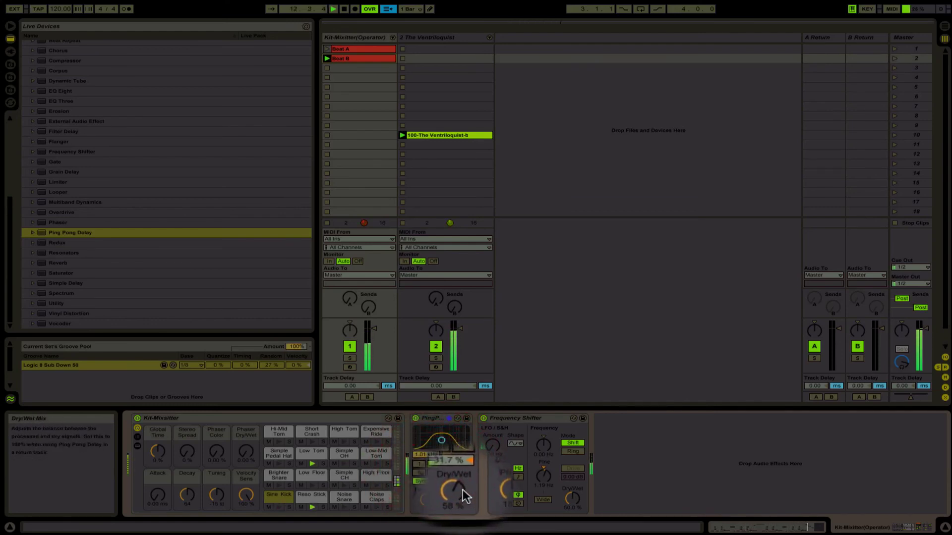
pyautogui.moveTo(463, 490); pyautogui.dragTo(462, 490)
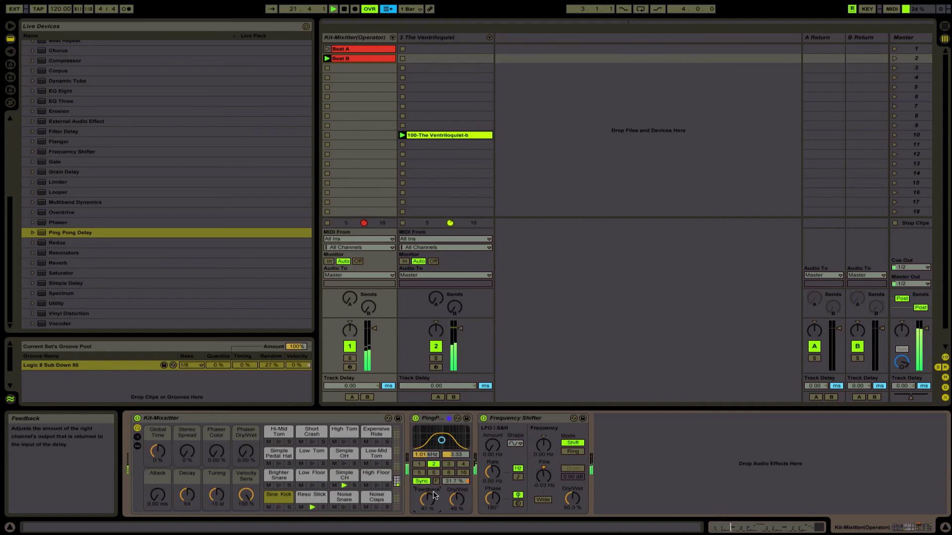
pyautogui.click(453, 465)
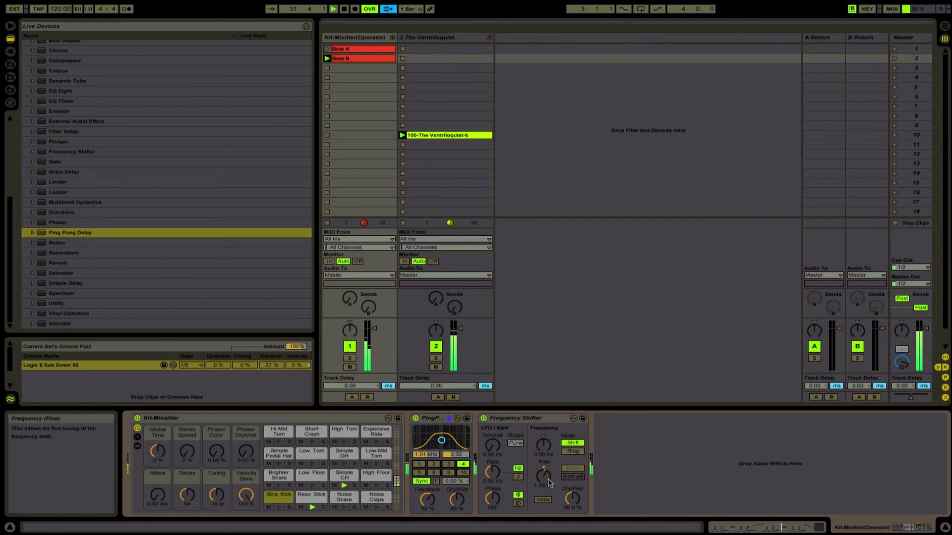
# Set the drum track's Fine frequency shift to -0.33 Hz, and stop the clips on both the Ventriloquist and drum tracks
pyautogui.moveTo(543, 475); pyautogui.dragTo(544, 466)
pyautogui.moveTo(539, 480); pyautogui.dragTo(540, 482)
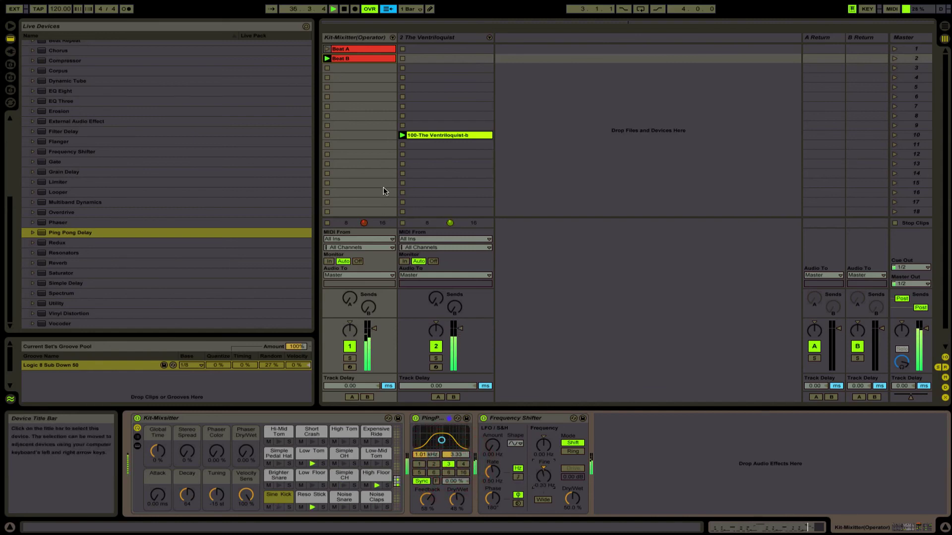
pyautogui.click(402, 223)
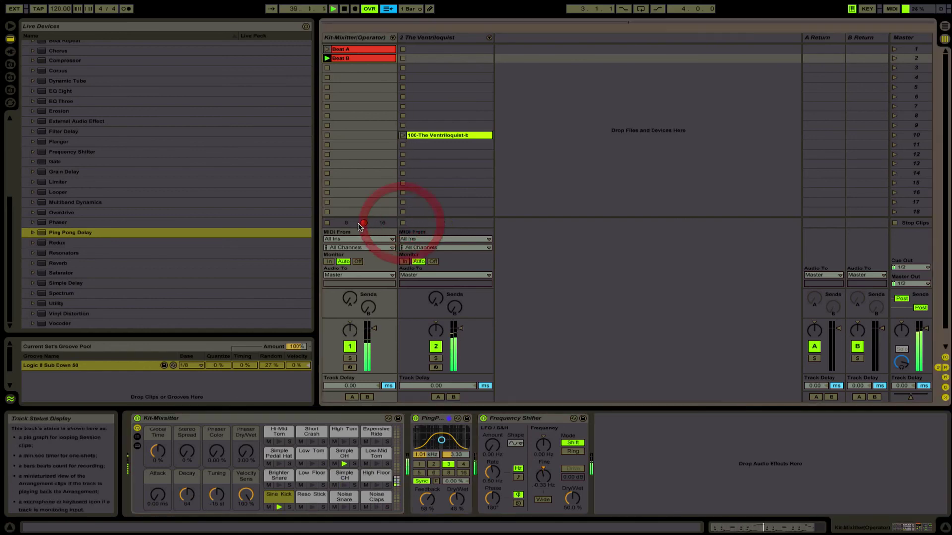
pyautogui.click(328, 224)
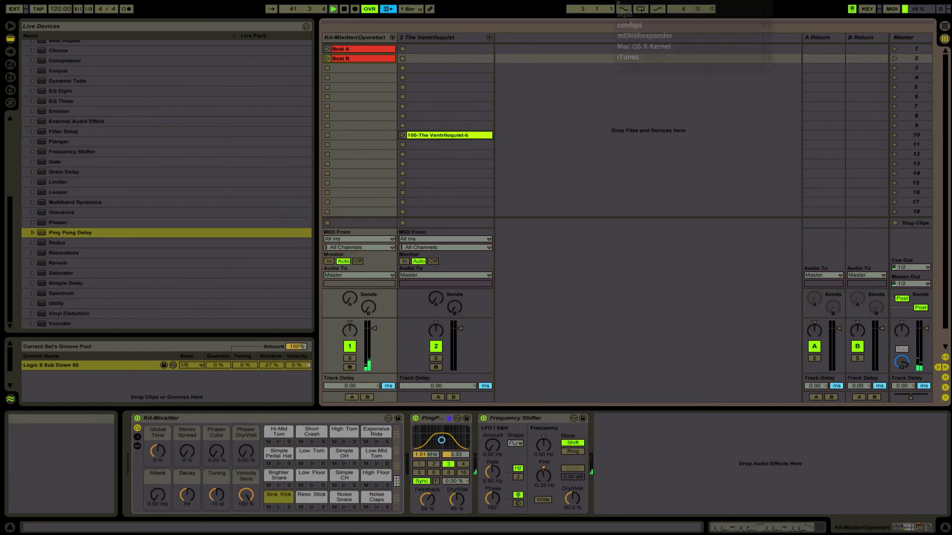
pyautogui.click(779, 4)
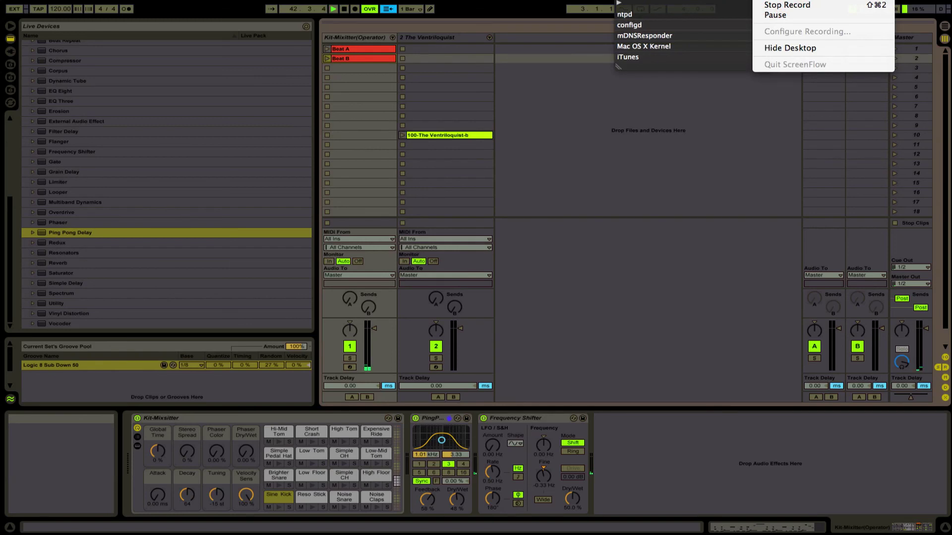